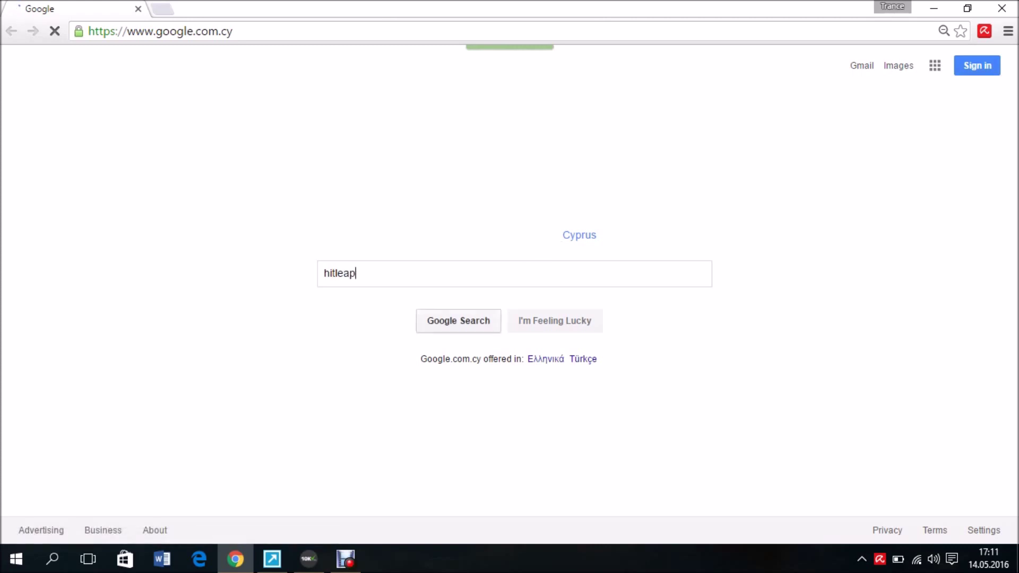
Search Google for hitleap, then open the HitLeap homepage and look through its service description
left_click(458, 320)
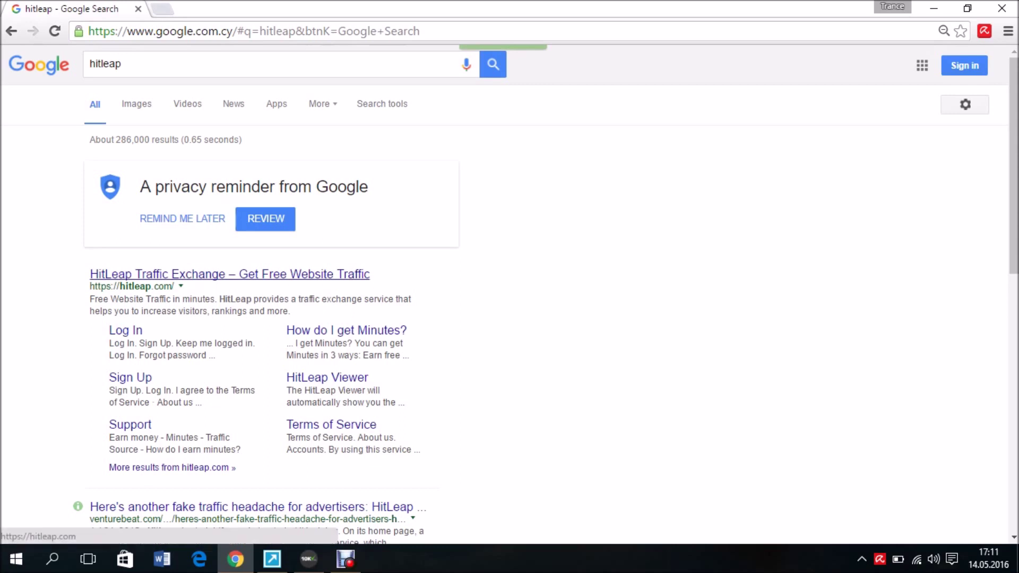
left_click(230, 274)
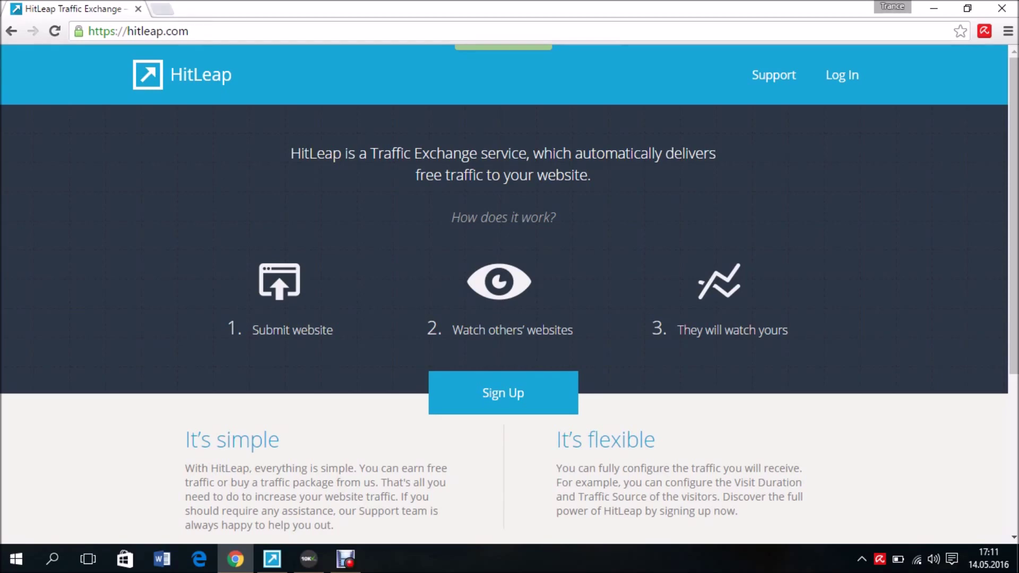
scroll(504, 292, "down", 3)
scroll(504, 292, "down", 2)
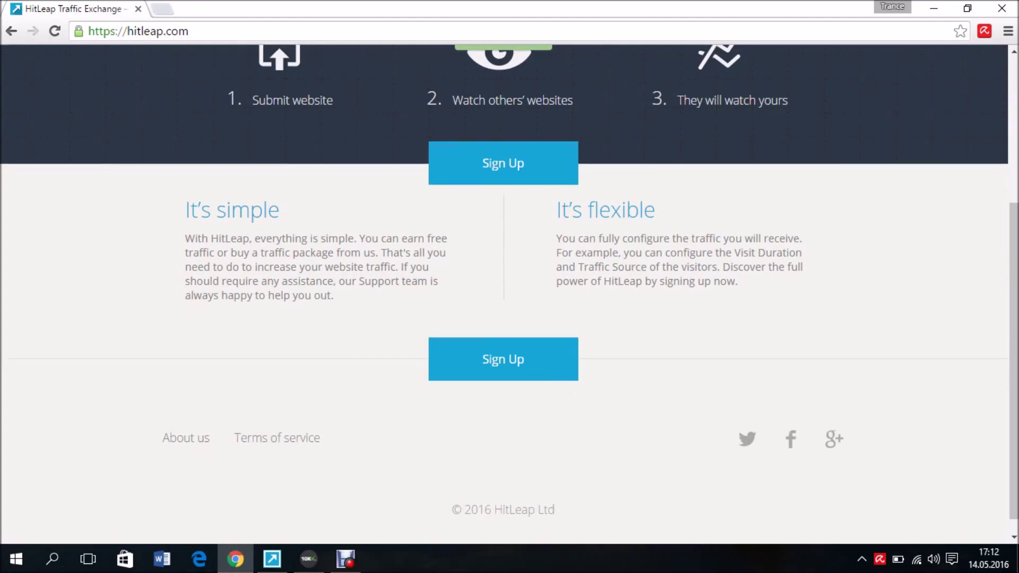
scroll(509, 287, "up", 4)
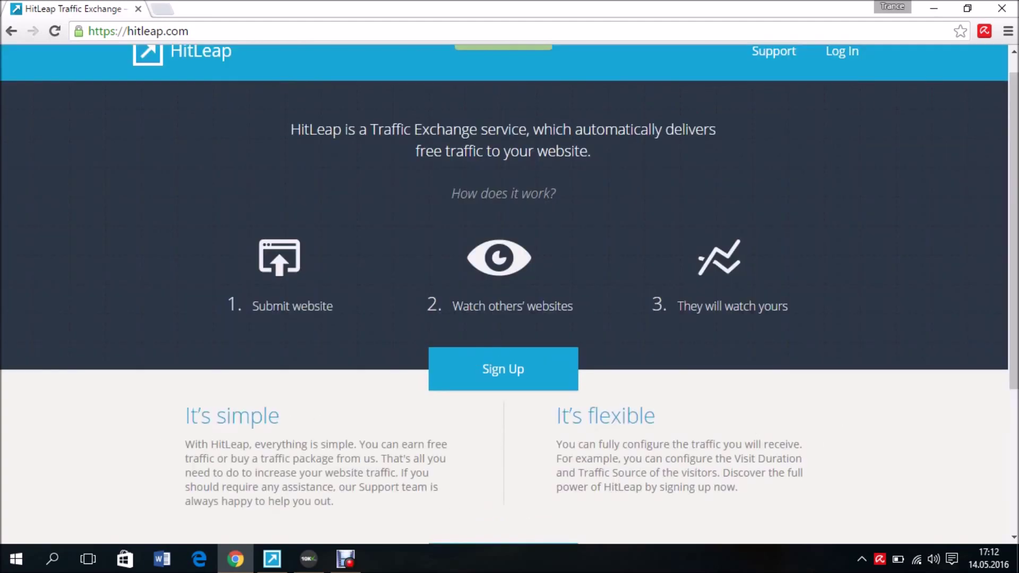
Open the HitLeap sign-up form and fill in the e-mail, username and password from the saved entries
left_click(503, 369)
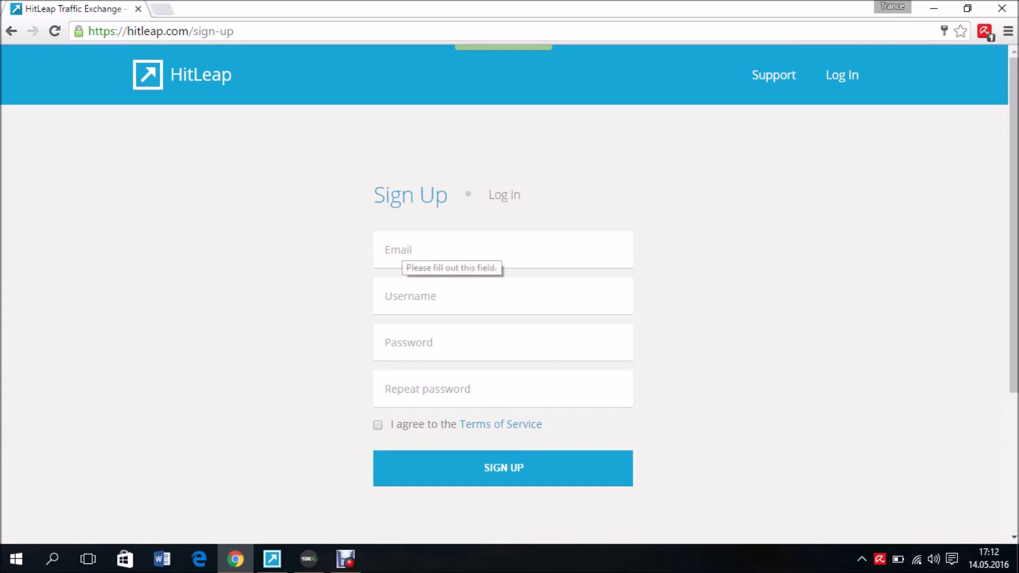
left_click(503, 249)
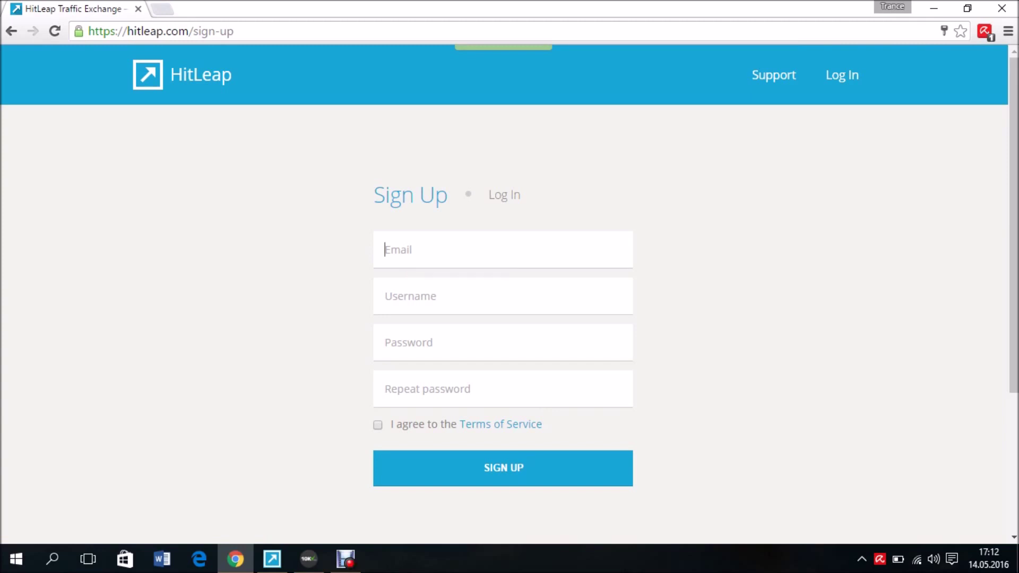
key("Down")
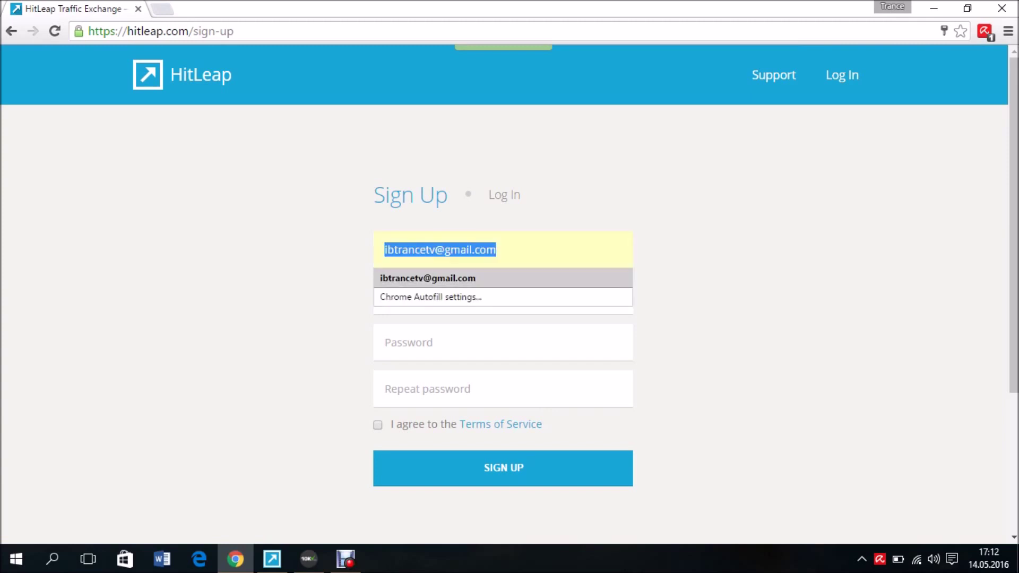
key("Return")
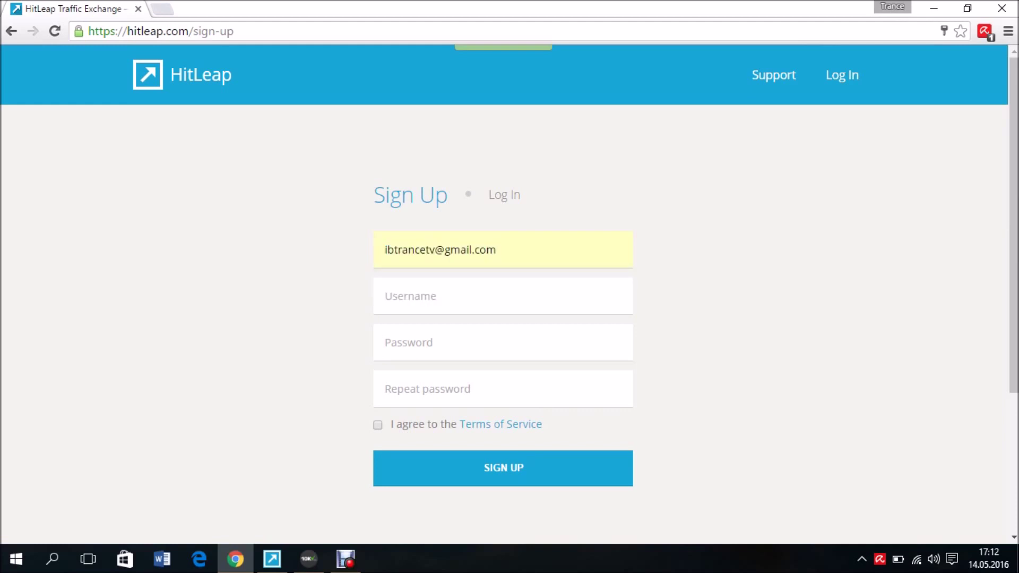
key("Tab")
key("Down")
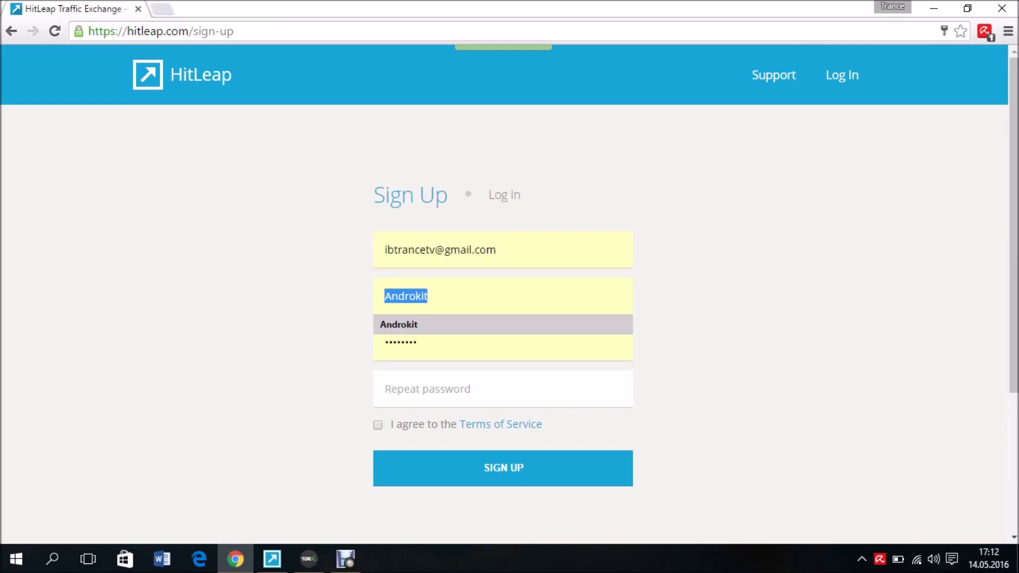
key("Return")
key("Tab")
key("Tab")
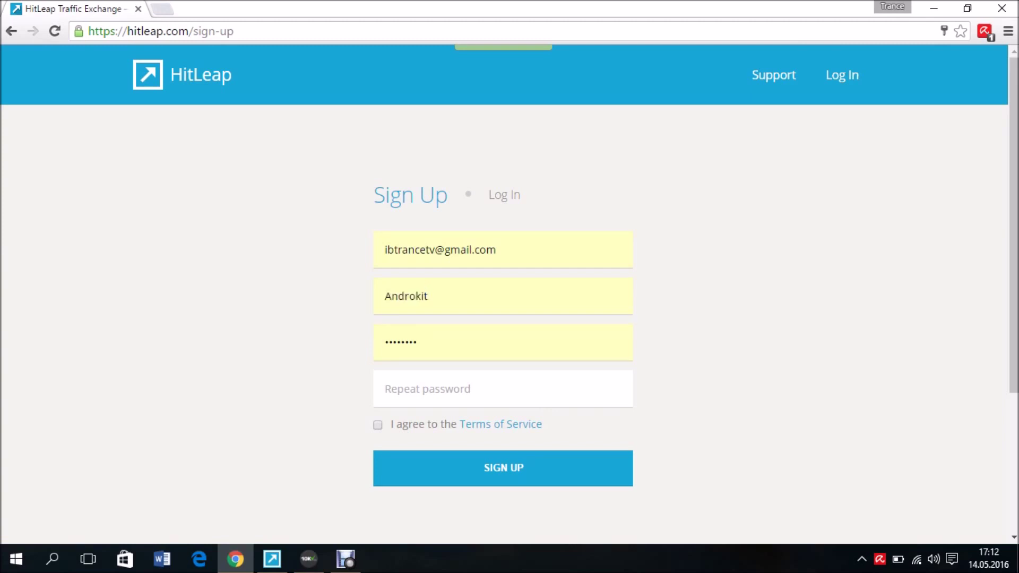
Enter the account password in the repeat password field and agree to the Terms of Service
type("•••••")
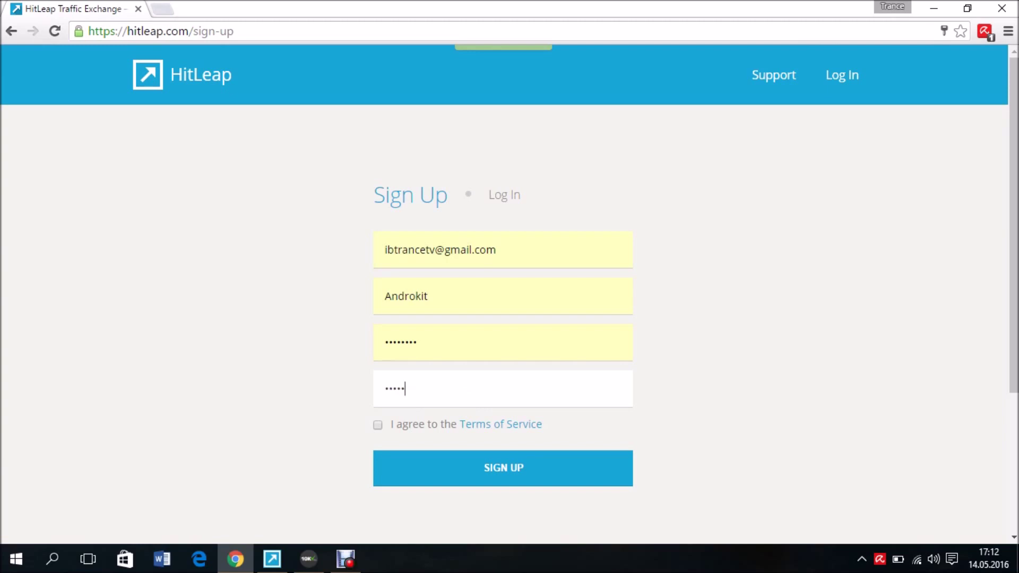
type("••••")
key("Tab")
key("space")
key("Tab")
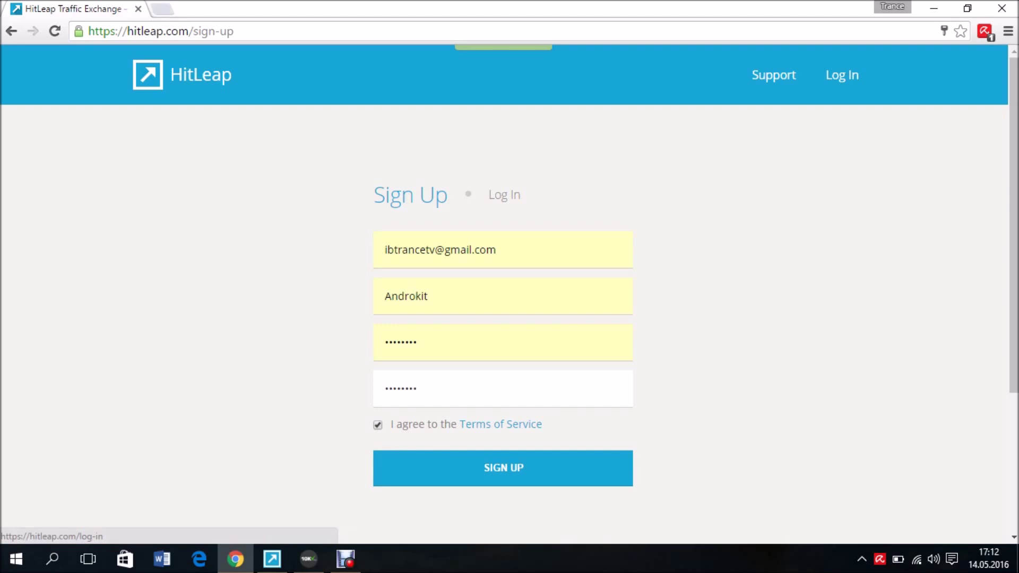
Switch to the log-in form and log in with the saved credentials, keeping the account logged in
left_click(504, 195)
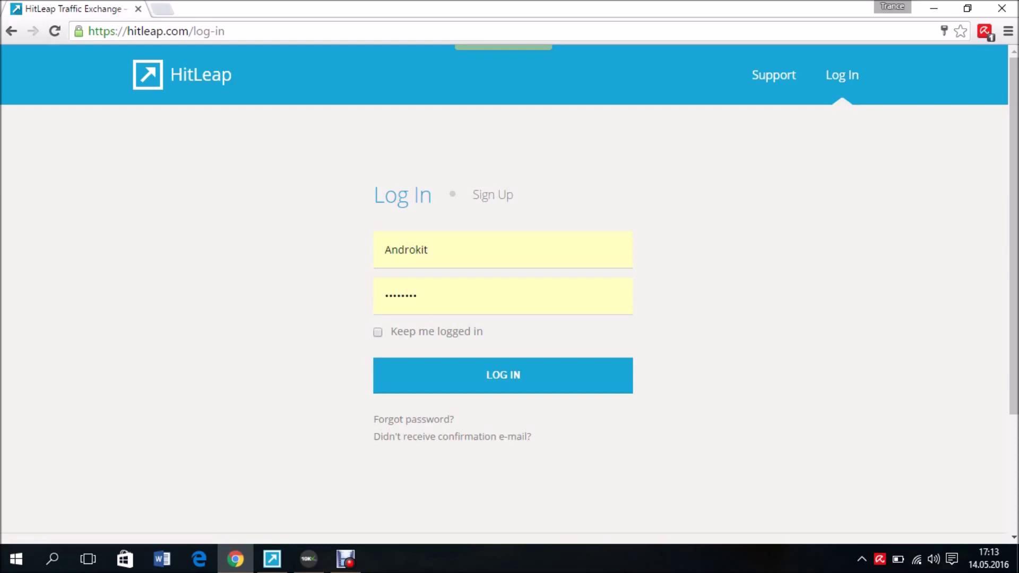
left_click(378, 332)
key("Return")
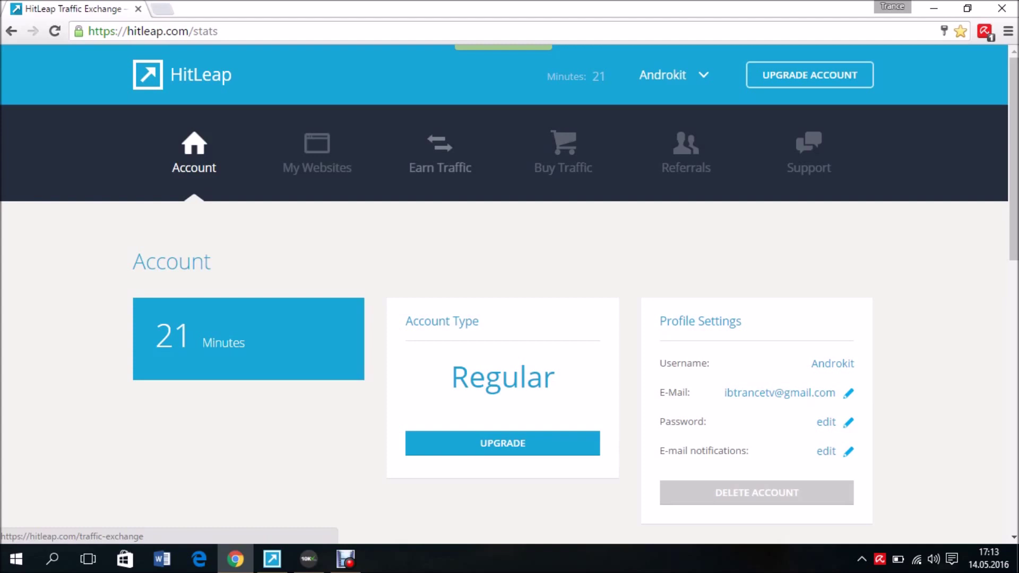
Open the Earn Traffic page and briefly view the running HitLeap Viewer window, then minimize it
left_click(440, 154)
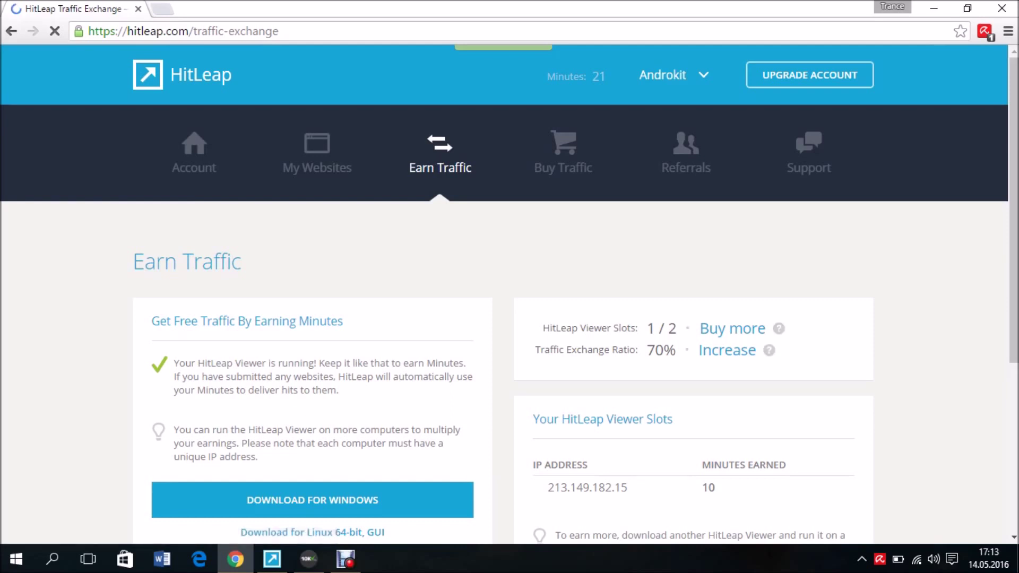
scroll(504, 292, "down", 1)
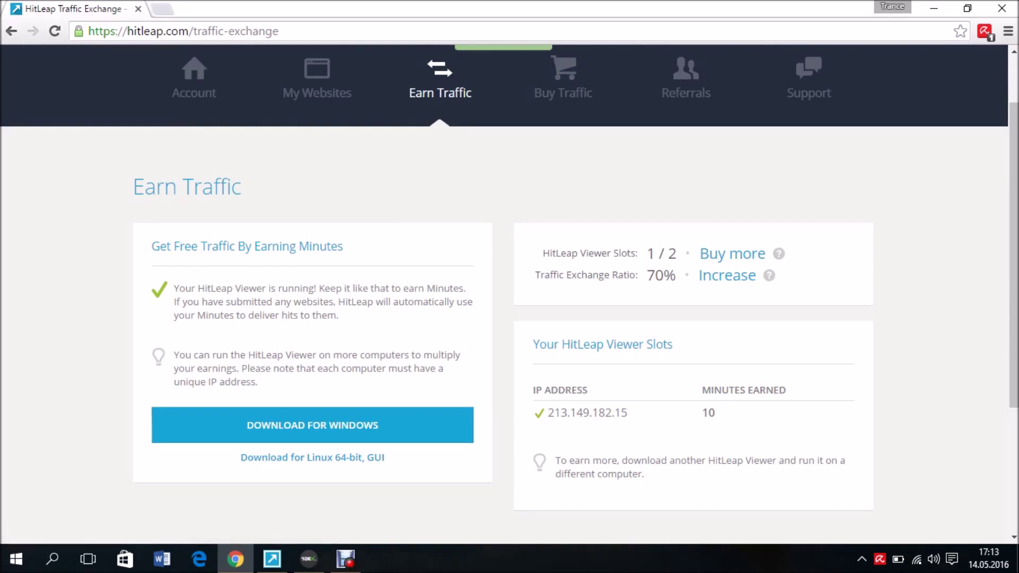
left_click(272, 559)
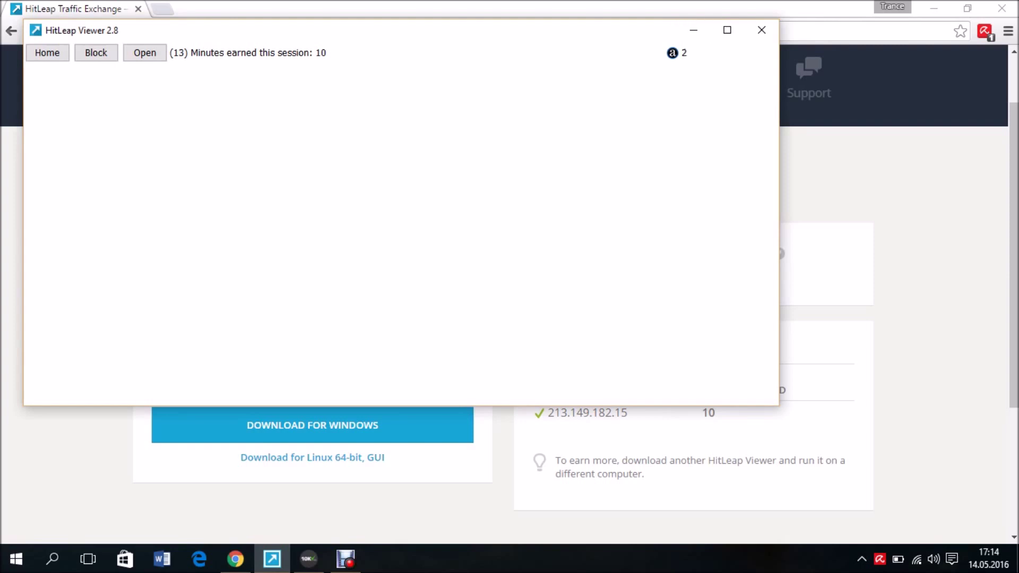
left_click(693, 30)
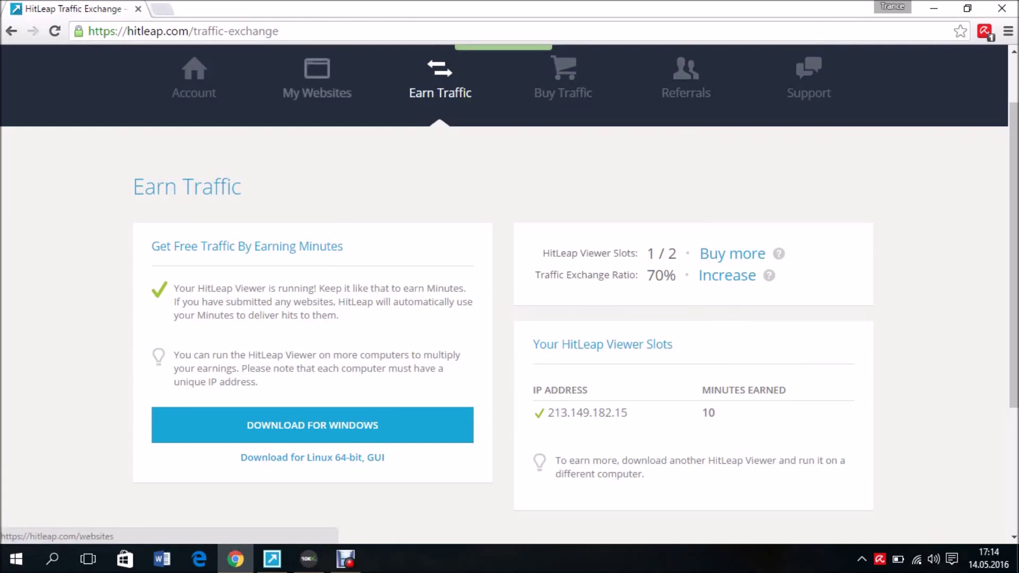
Open the Buy Traffic page and review the minutes, hits and prices of the offered packages
left_click(563, 80)
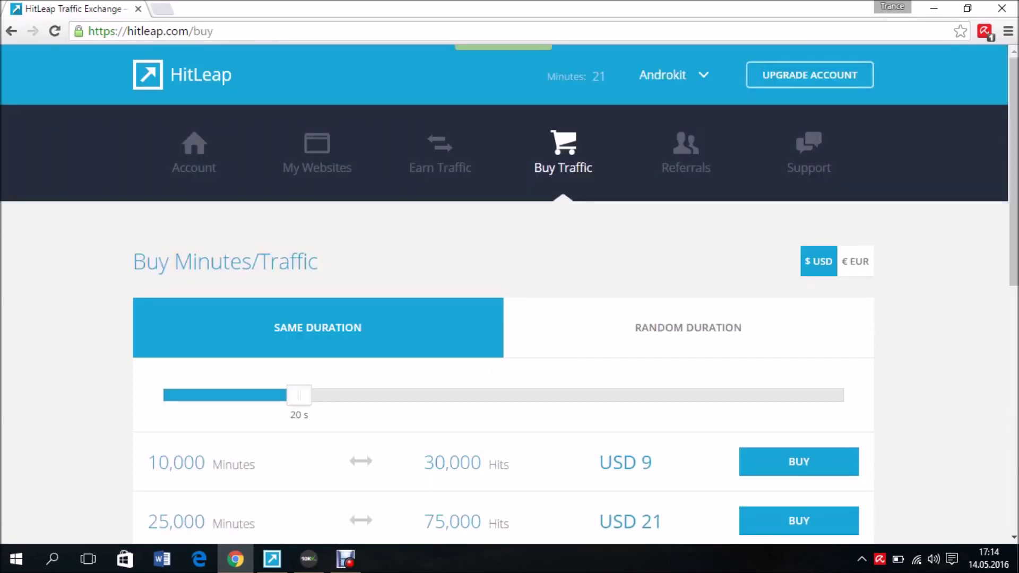
scroll(510, 292, "down", 3)
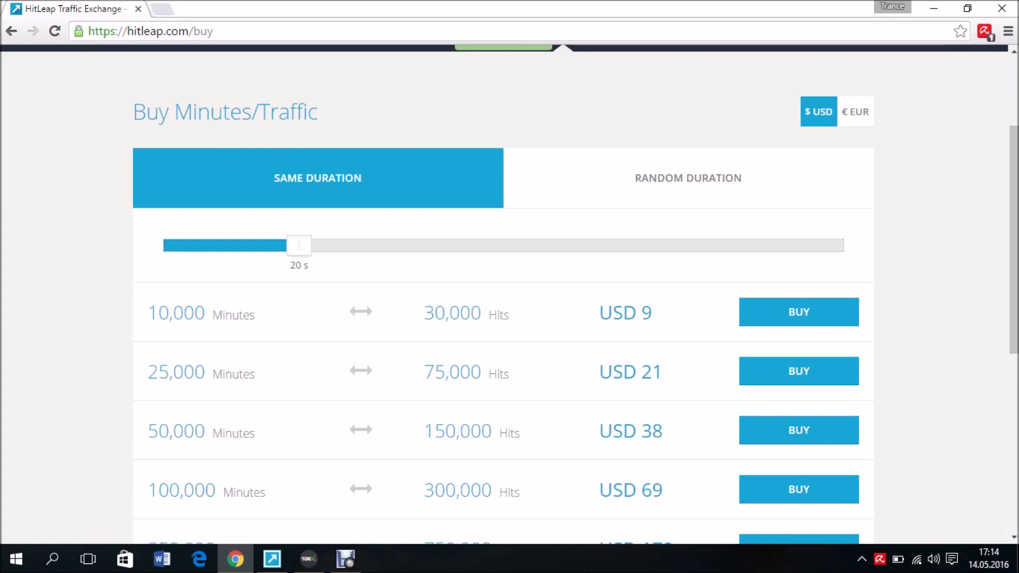
scroll(509, 292, "down", 2)
scroll(509, 292, "down", 1)
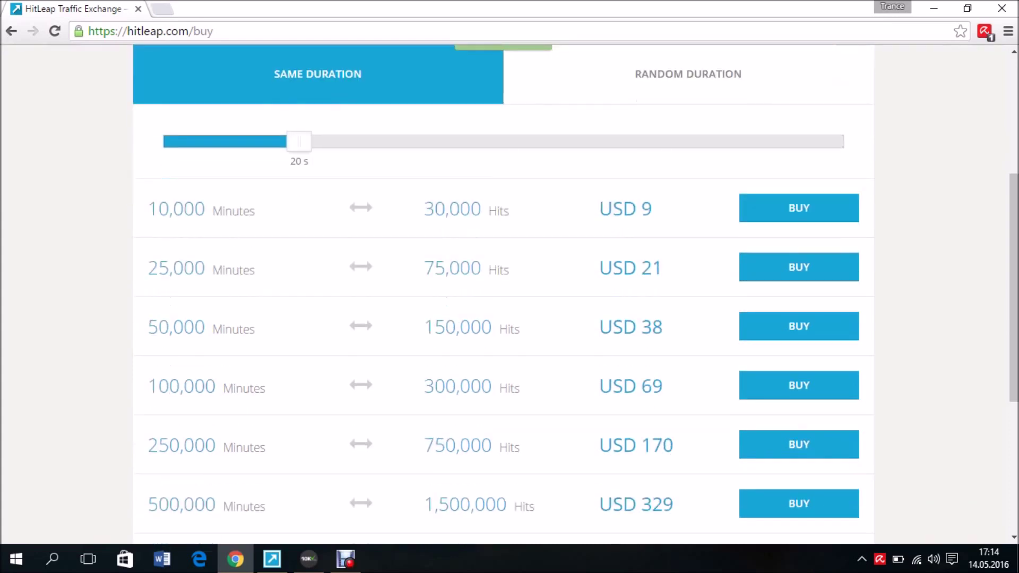
scroll(509, 292, "down", 1)
scroll(510, 291, "up", 3)
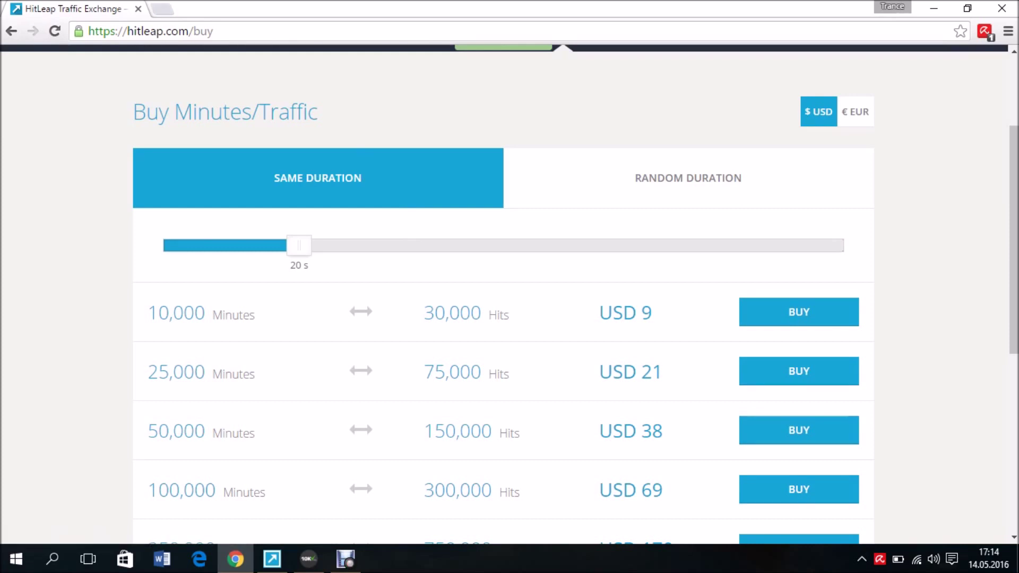
scroll(510, 291, "down", 3)
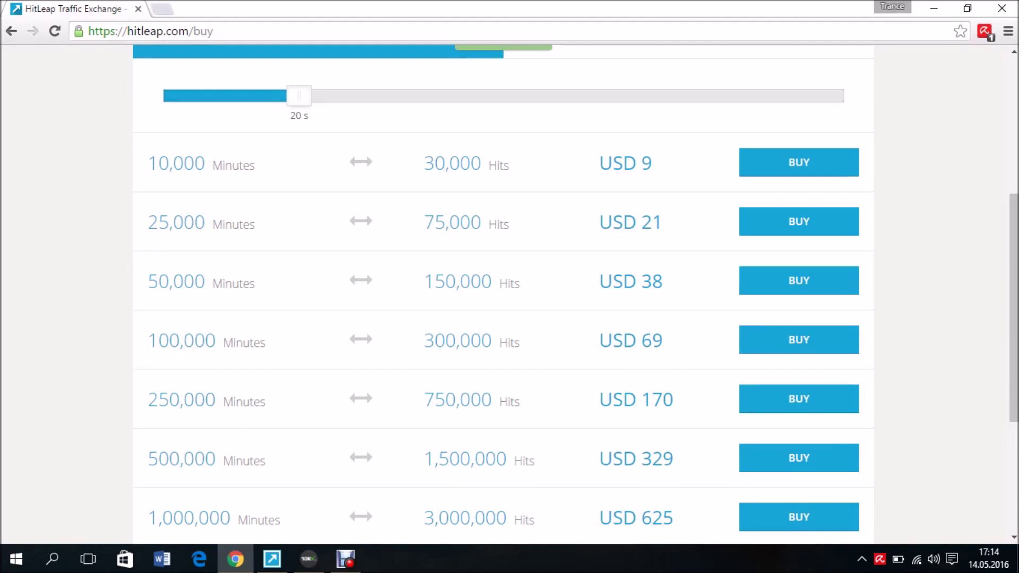
Reduce the visit duration for the traffic packages to 10 s to examine how the hits change
key("Left")
key("Left")
key("Left")
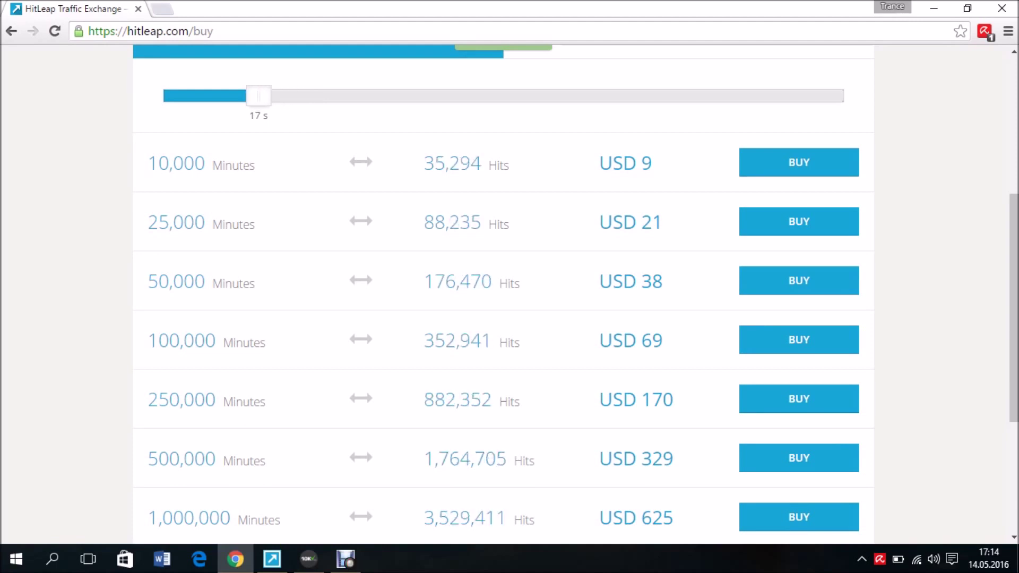
key("Left")
key("Left")
key("Left")
key("Left")
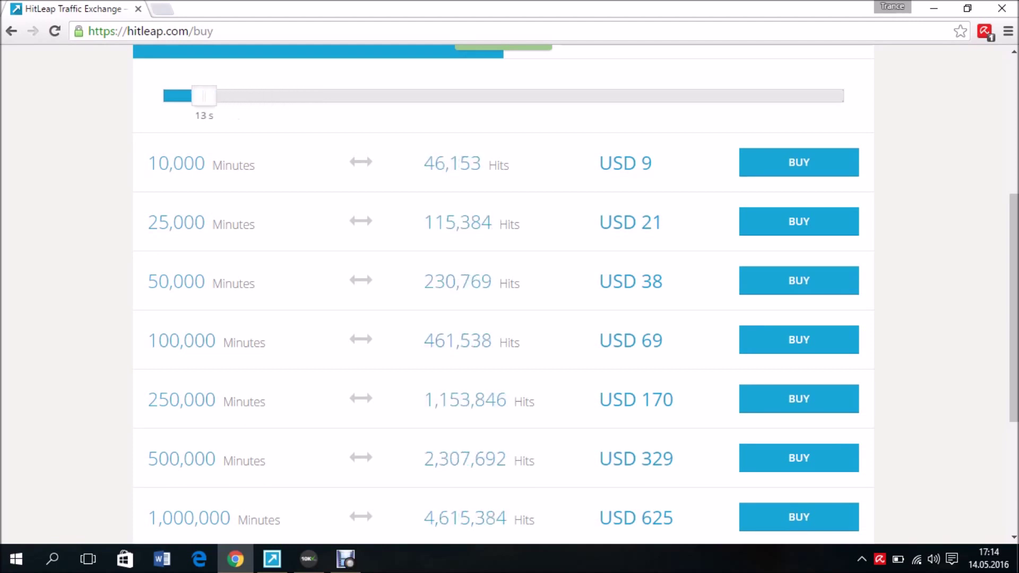
key("Left")
key("Left")
key("Left")
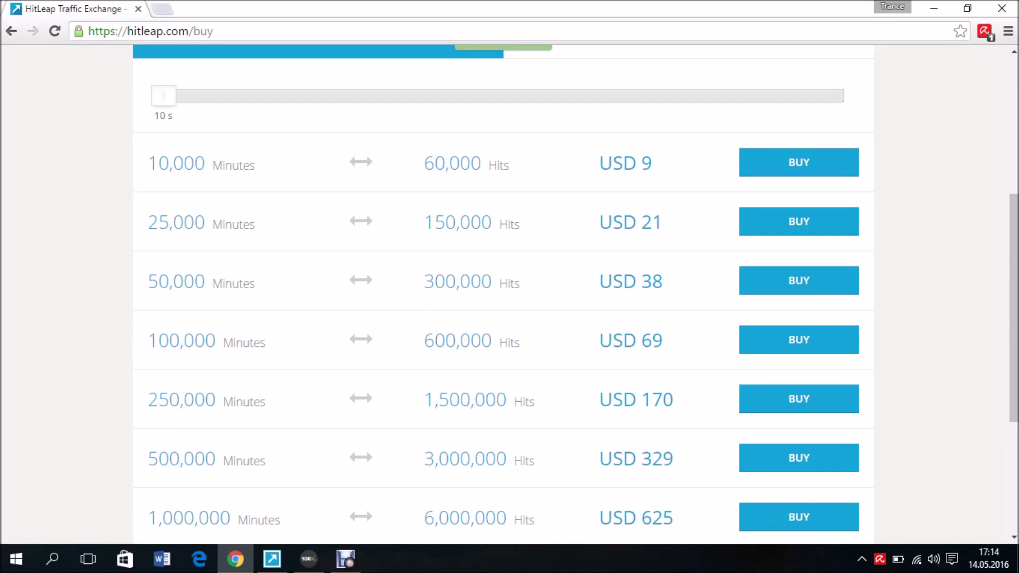
Set the visit duration to 60 s and highlight the hits and price of the 1,000,000-minute package
left_click_drag(163, 95, 843, 96)
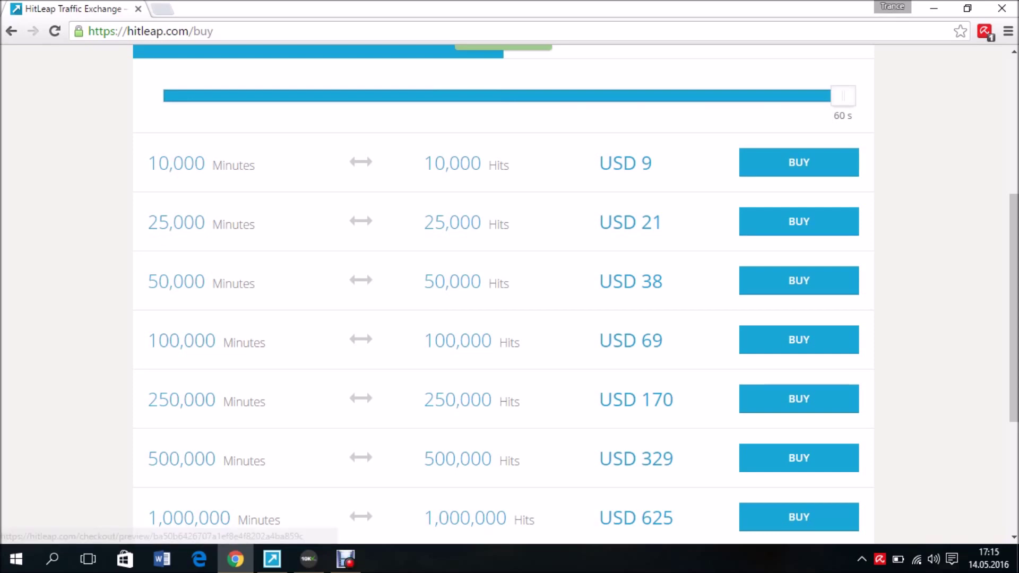
left_click_drag(425, 518, 534, 518)
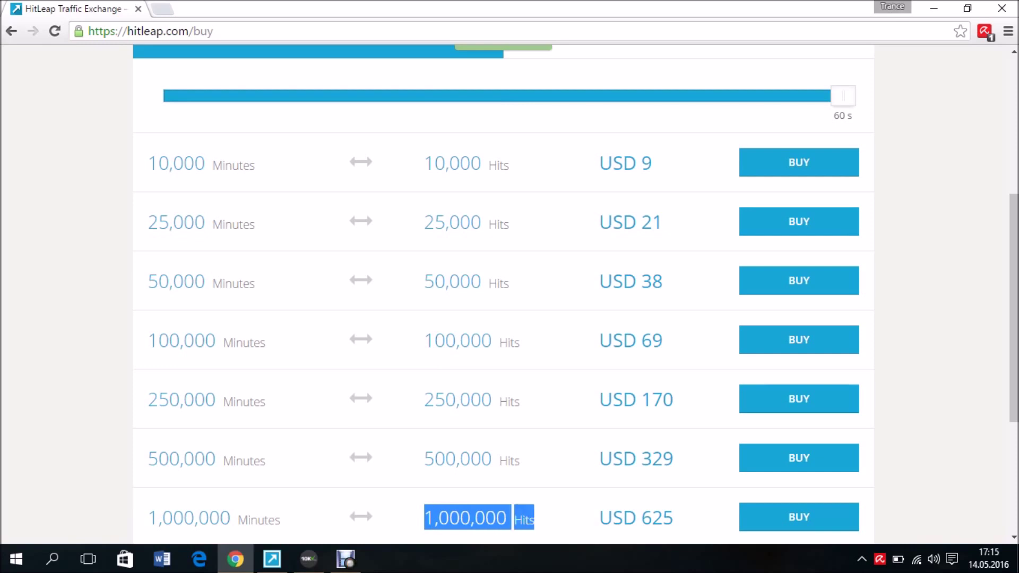
left_click_drag(600, 517, 673, 518)
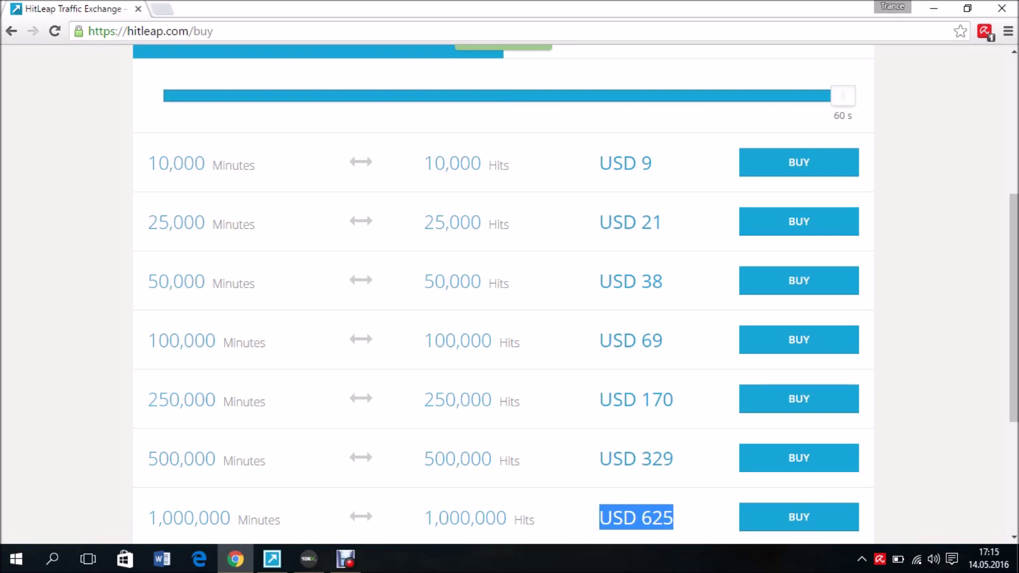
Set the visit duration back to 10 s and highlight the hits of the 1,000,000-minute package
key("Home")
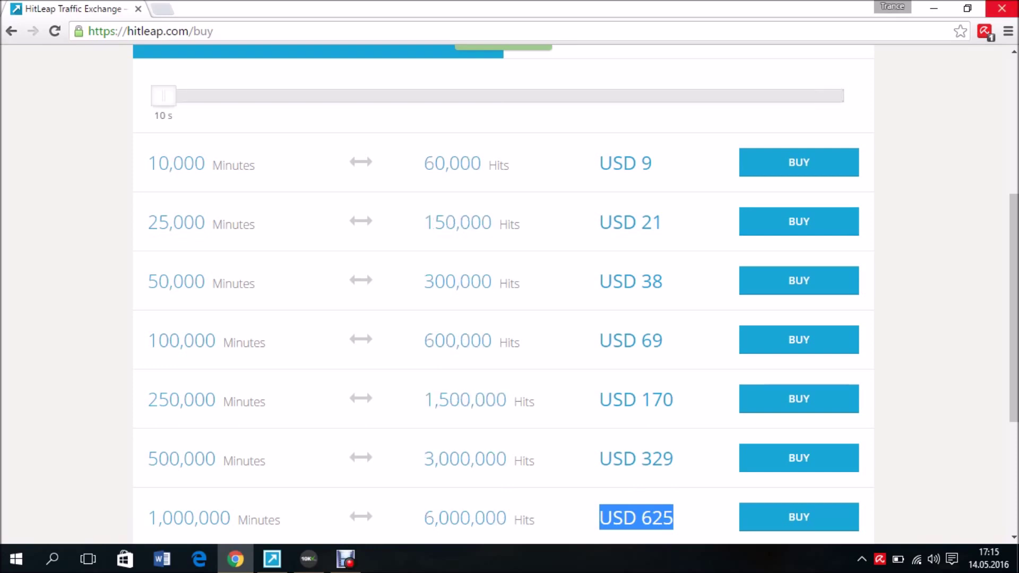
scroll(509, 294, "down", 4)
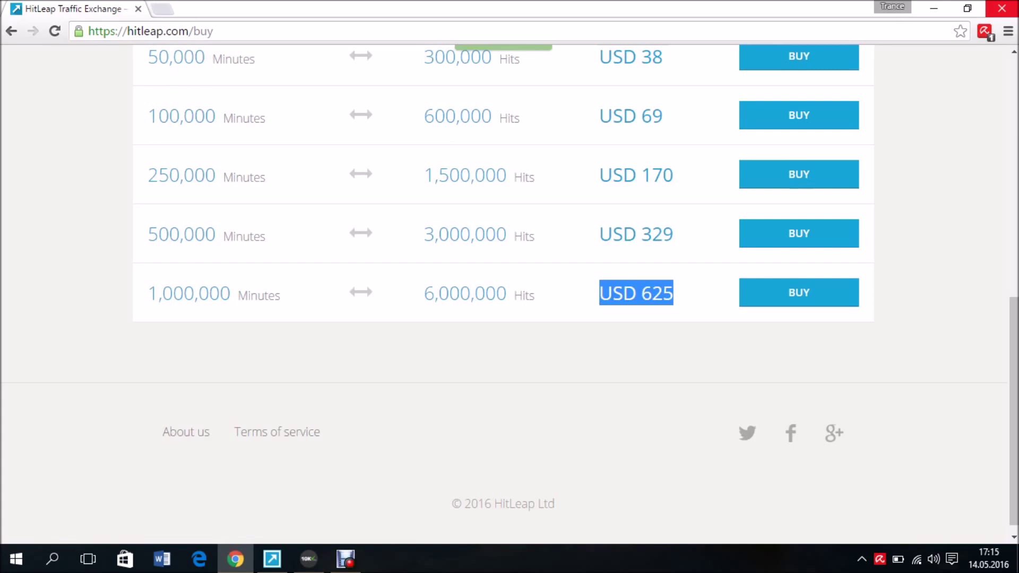
left_click_drag(424, 293, 535, 292)
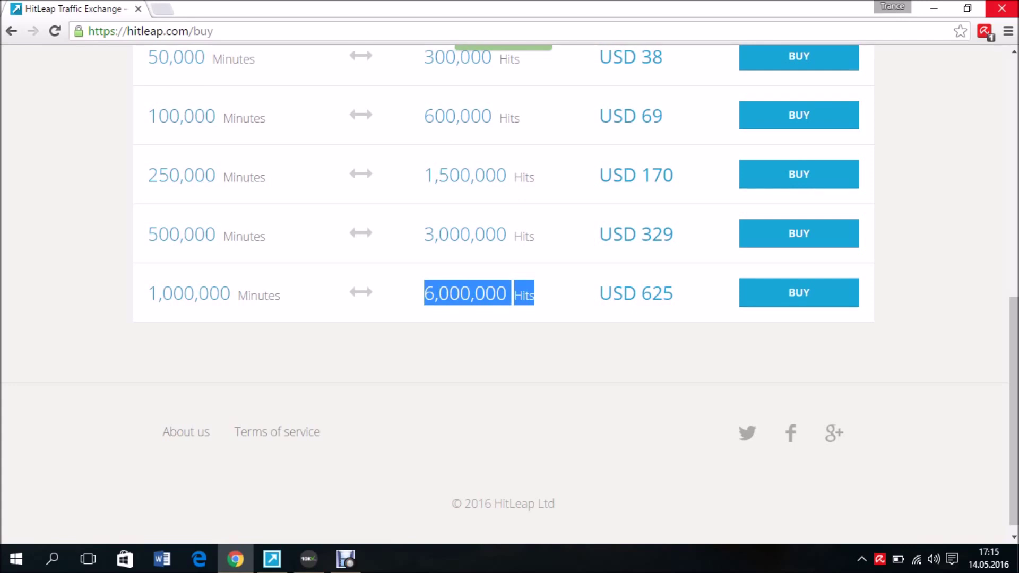
Leave the traffic packages and open the My Websites page
scroll(503, 292, "up", 5)
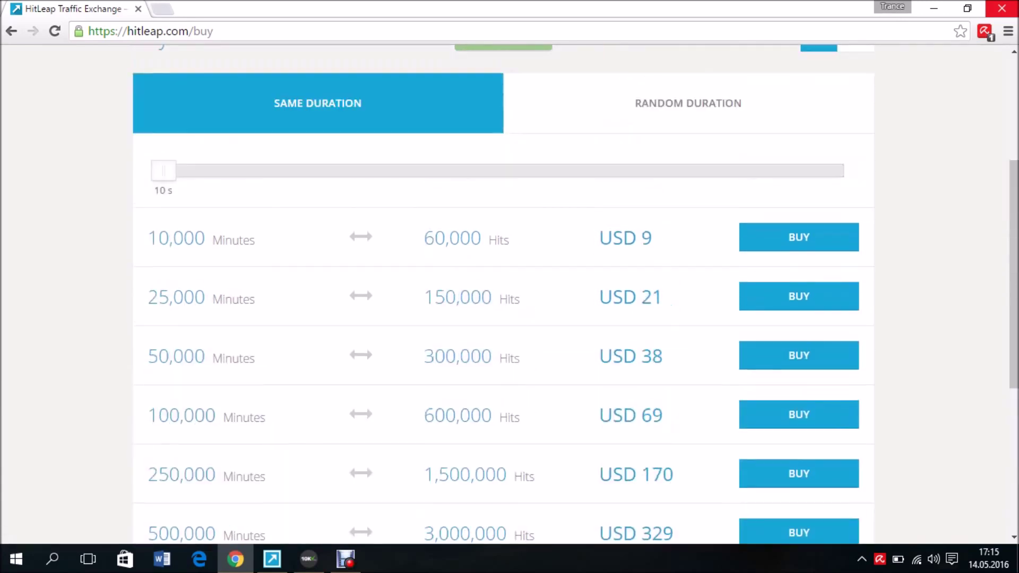
scroll(503, 292, "up", 4)
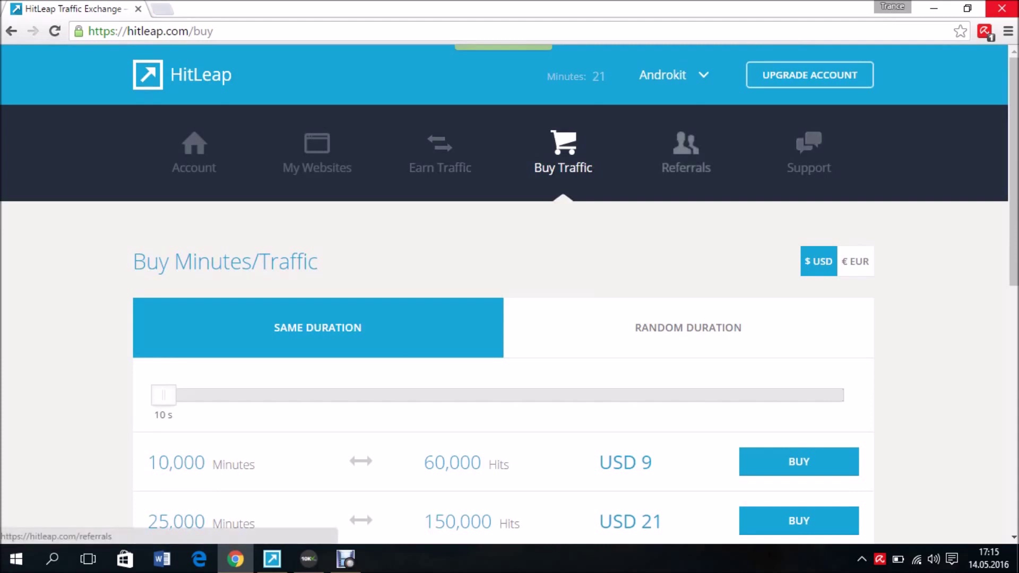
left_click(317, 151)
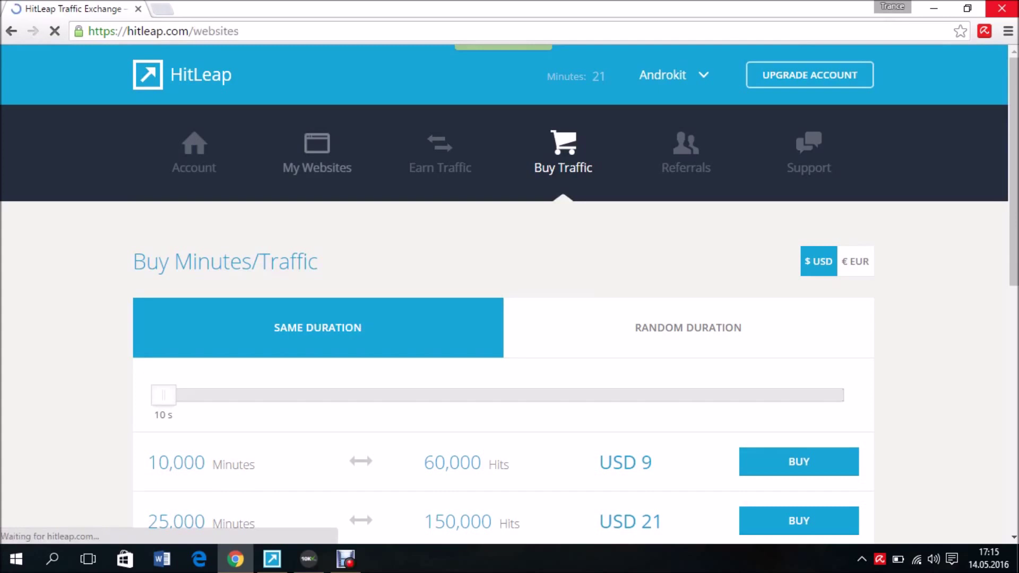
Copy the address of the androidphones website listed in My Websites
scroll(509, 284, "down", 3)
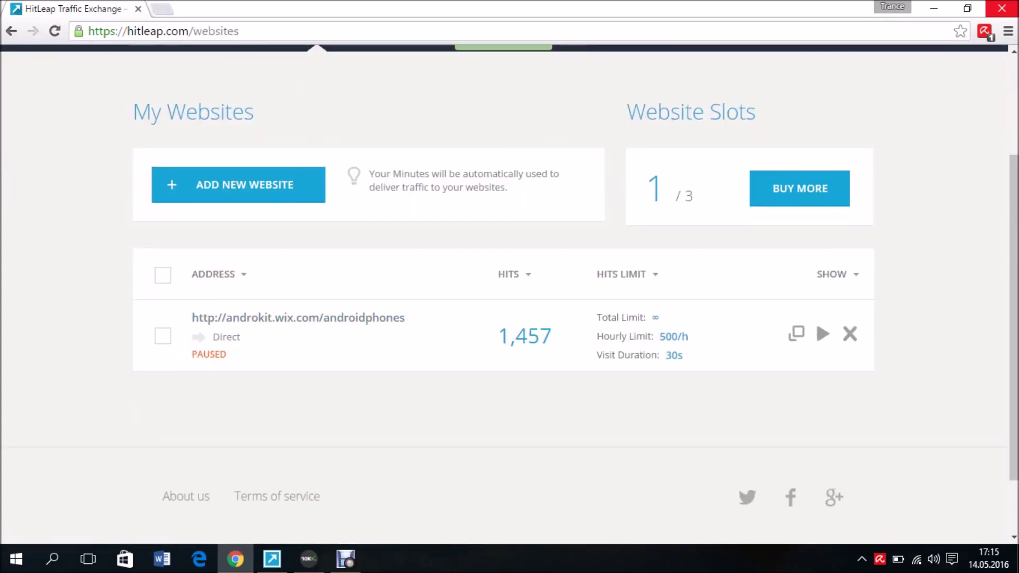
left_click_drag(406, 317, 192, 317)
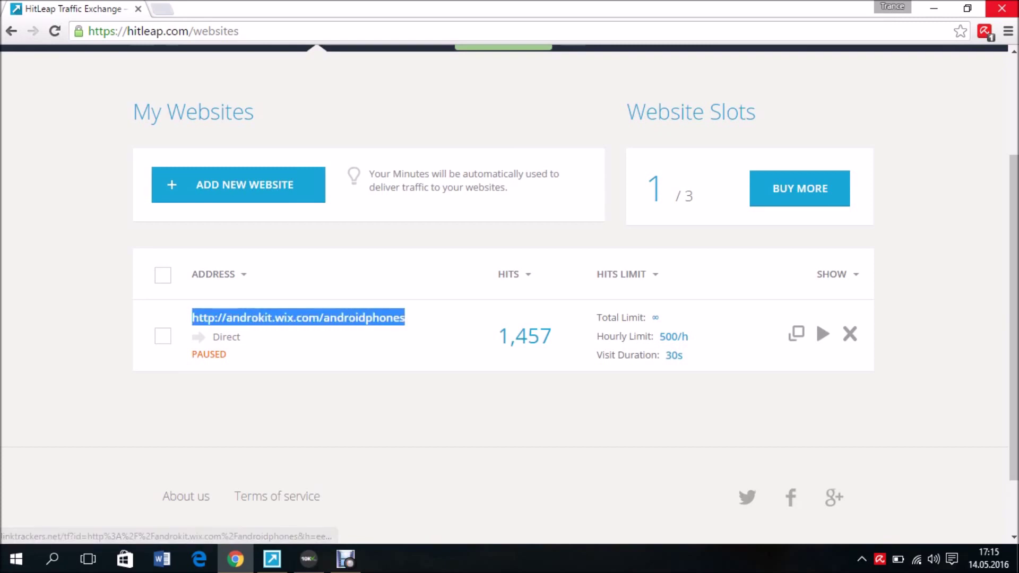
right_click(242, 314)
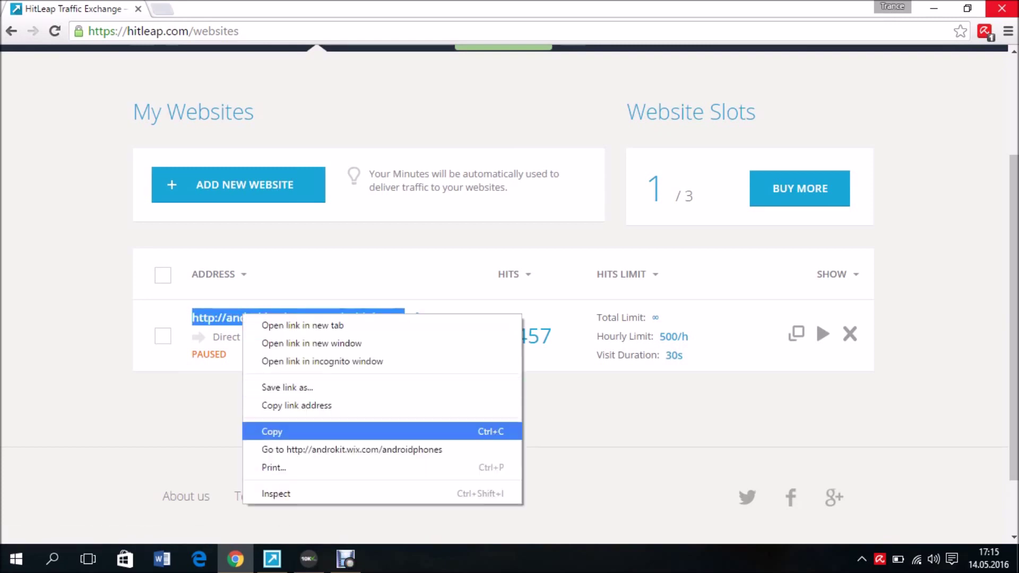
left_click(276, 431)
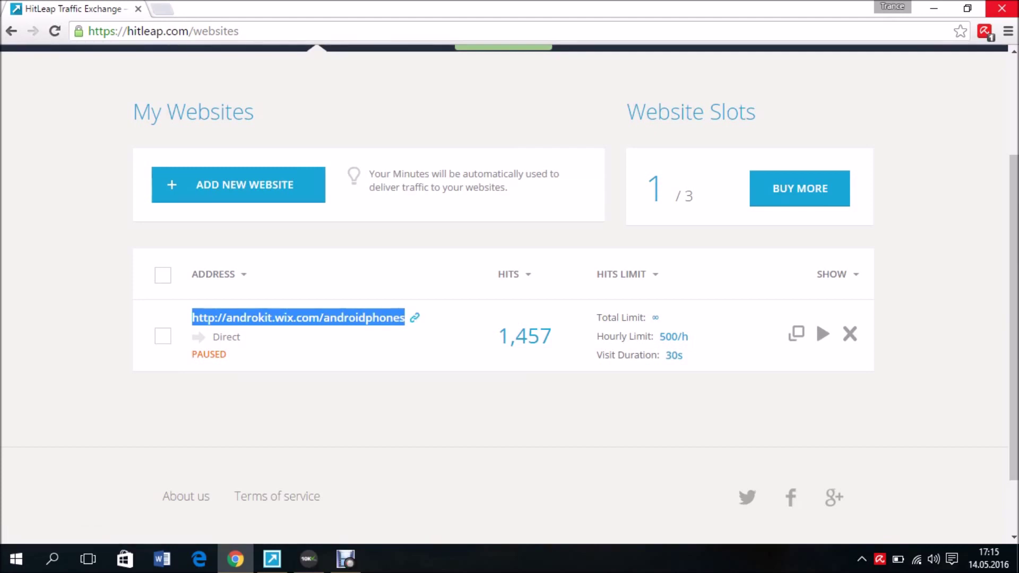
Open the listed androidphones website and look over its phone listings, HitLeap banner and visit counter
left_click(411, 316)
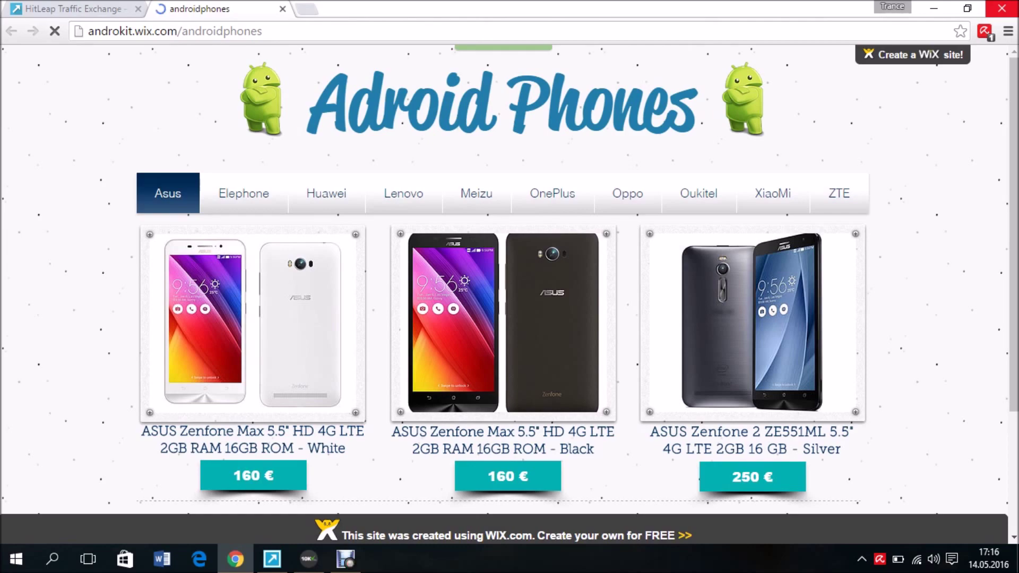
scroll(510, 286, "down", 3)
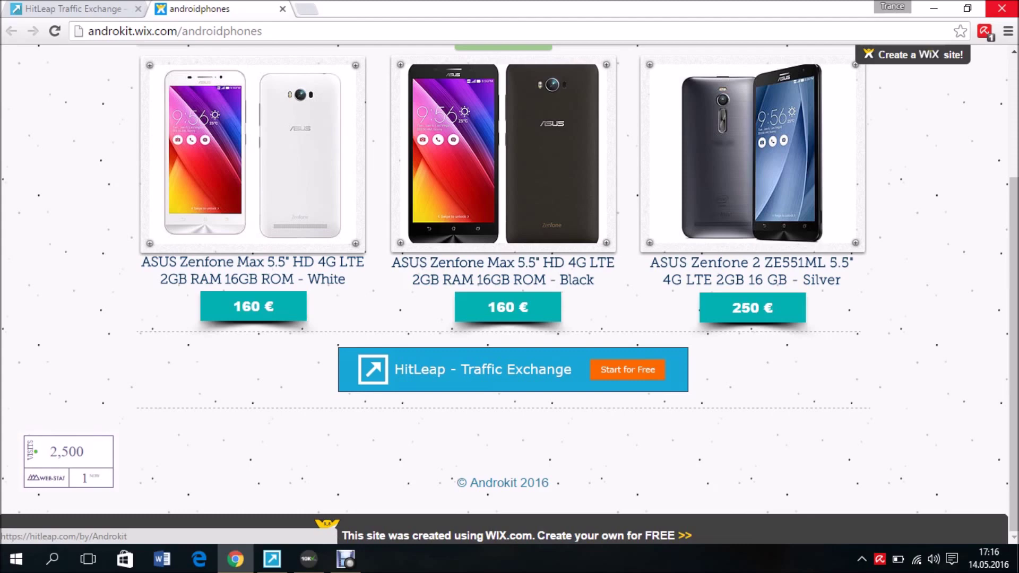
scroll(503, 265, "up", 1)
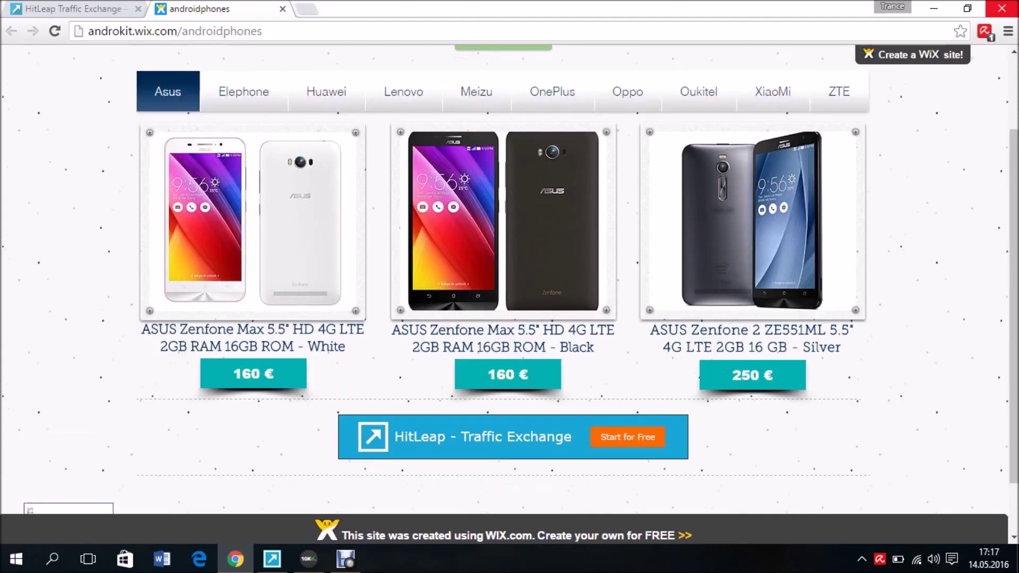
scroll(503, 265, "up", 2)
key("ctrl+shift+Tab")
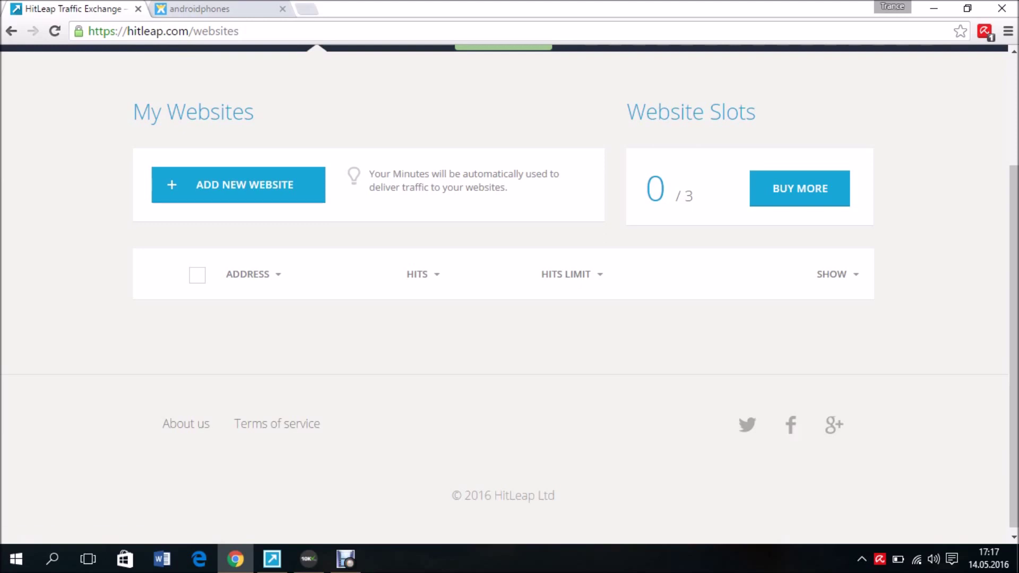
left_click(238, 185)
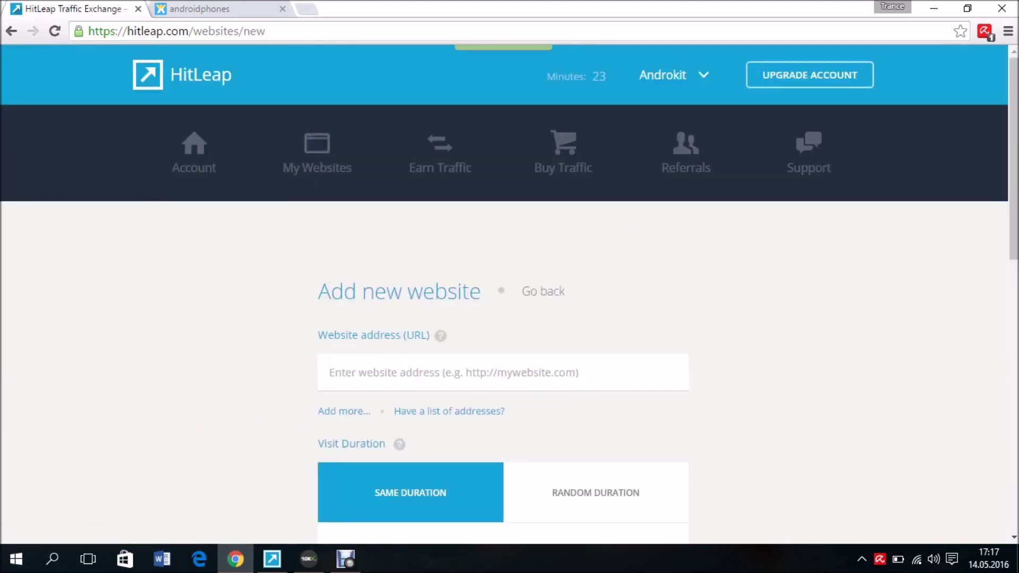
key("ctrl+Tab")
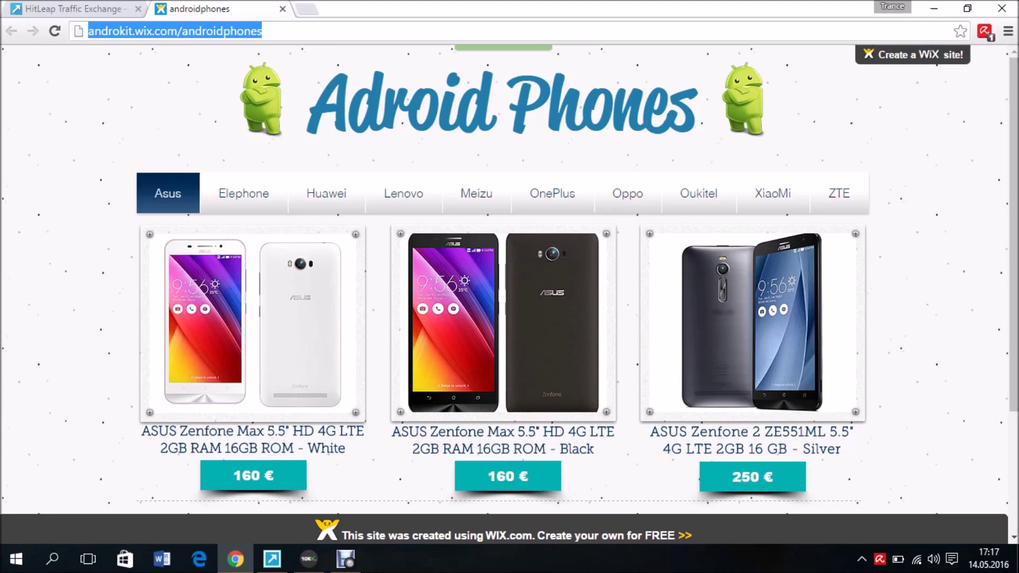
right_click(98, 33)
left_click(127, 88)
key("ctrl+Tab")
left_click(359, 374)
right_click(359, 378)
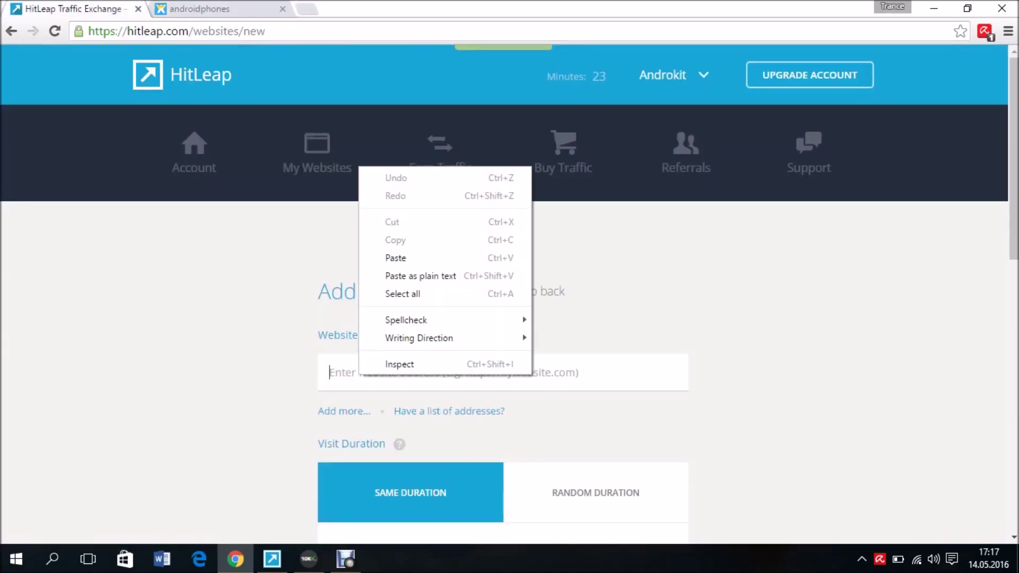
left_click(395, 258)
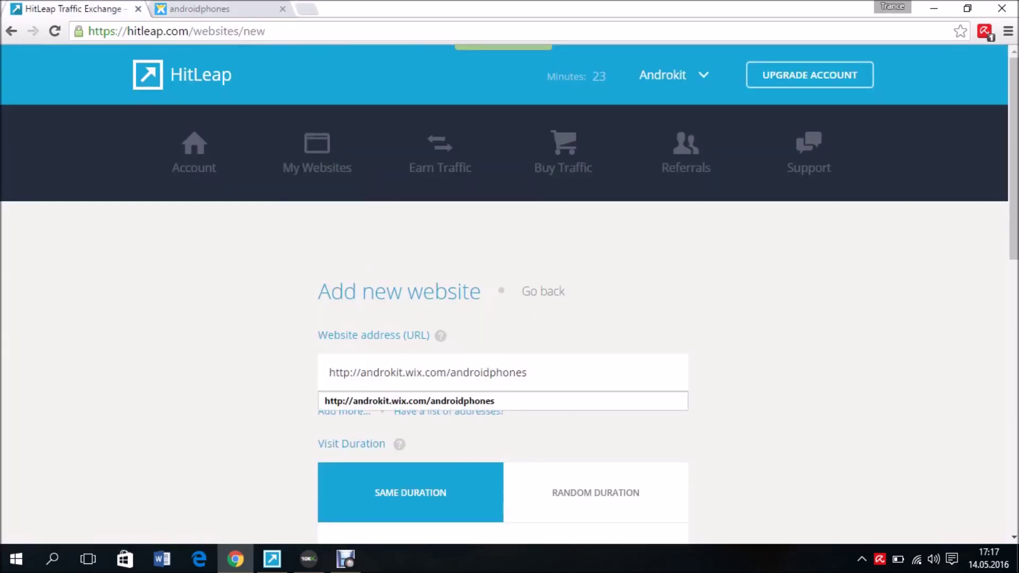
key("Escape")
Set the new website's hourly limit to 500 hits in the advanced options and submit the entry
scroll(509, 292, "down", 4)
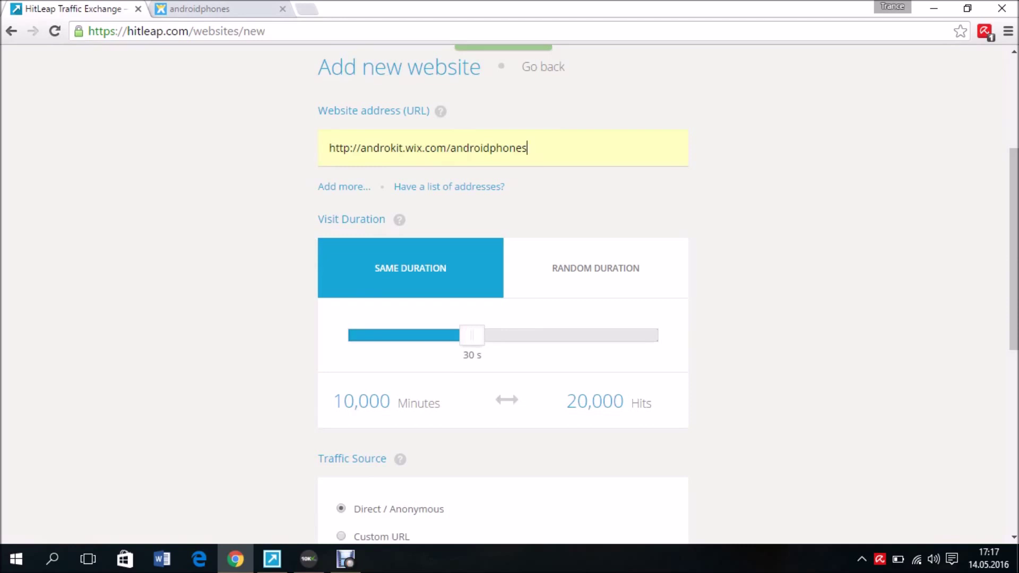
scroll(509, 292, "down", 3)
scroll(509, 292, "down", 2)
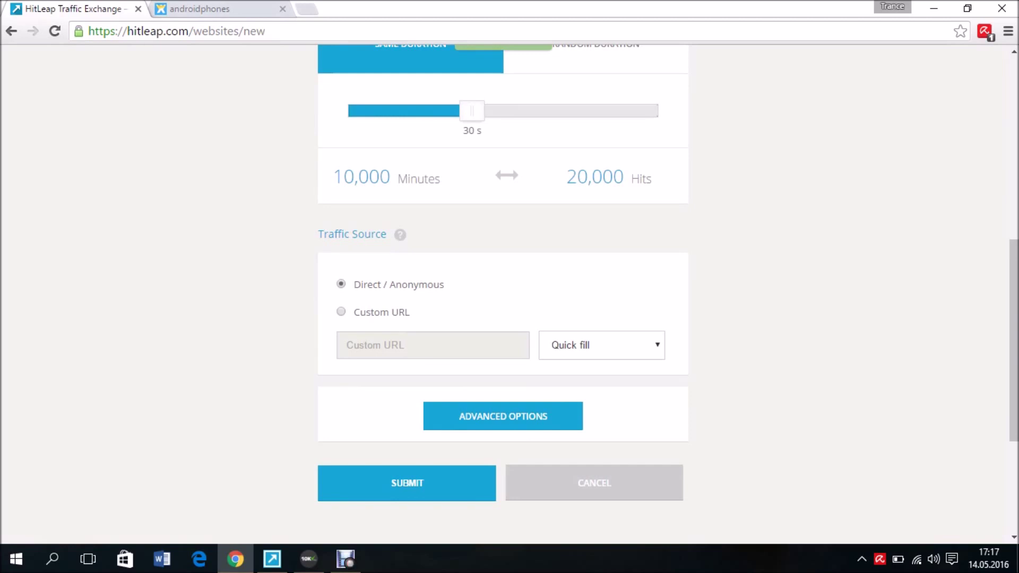
scroll(503, 292, "down", 3)
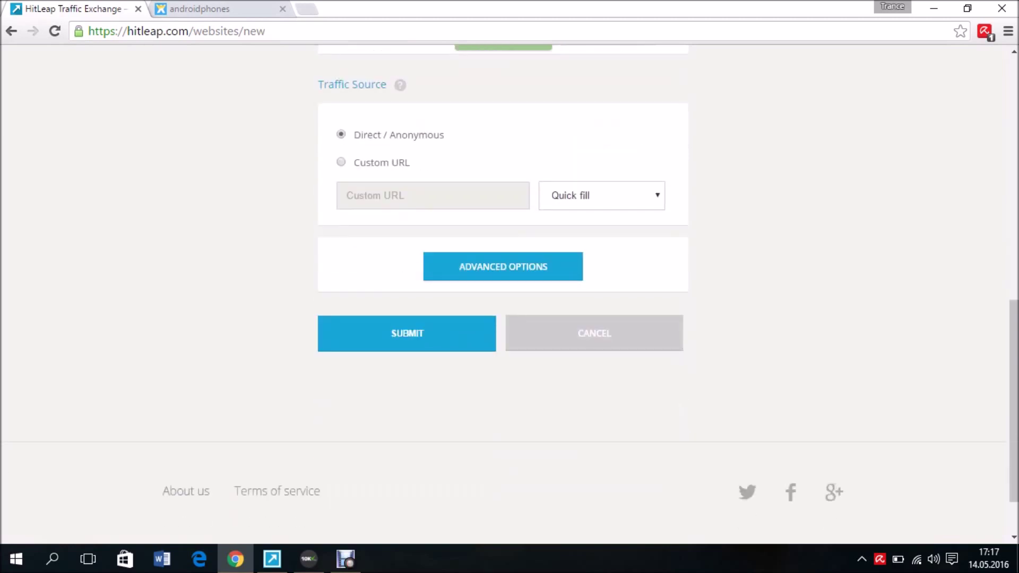
left_click(503, 266)
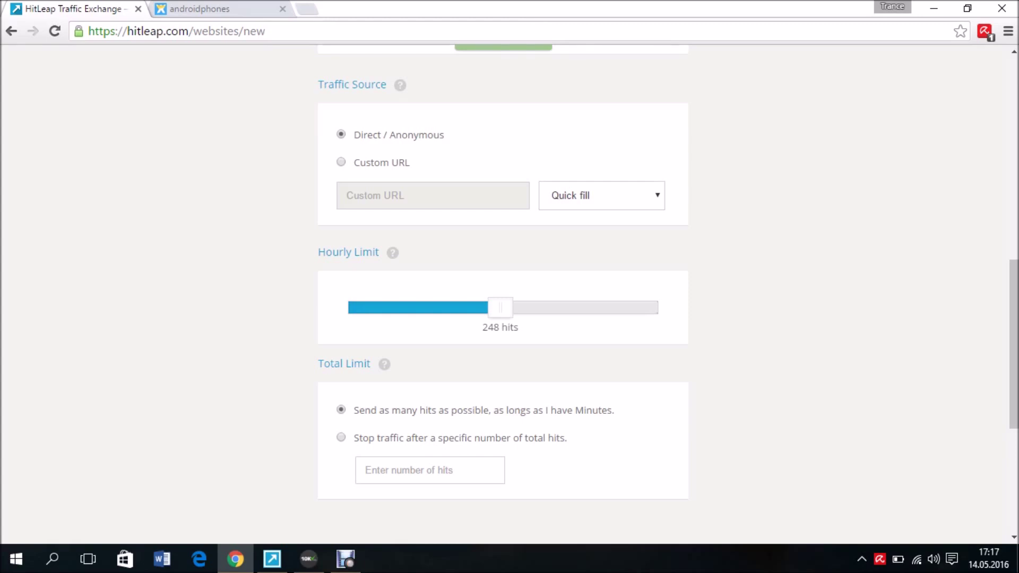
mouse_move(499, 307)
left_mouse_down()
mouse_move(656, 308)
mouse_move(500, 307)
left_mouse_up()
left_click_drag(500, 307, 657, 308)
scroll(503, 294, "down", 3)
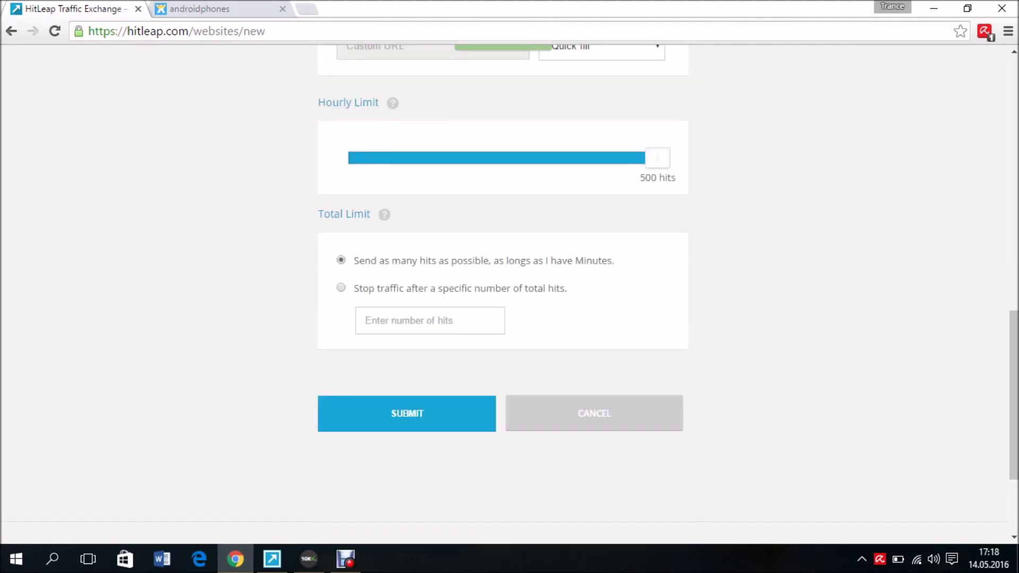
key("Return")
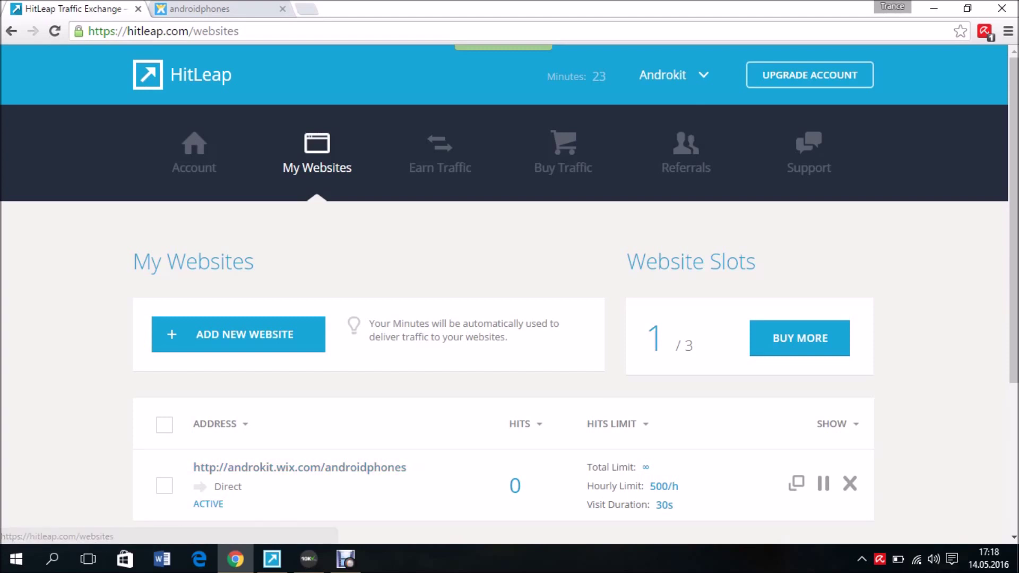
Duplicate the androidphones entry in My Websites twice to fill all three website slots
scroll(509, 292, "down", 3)
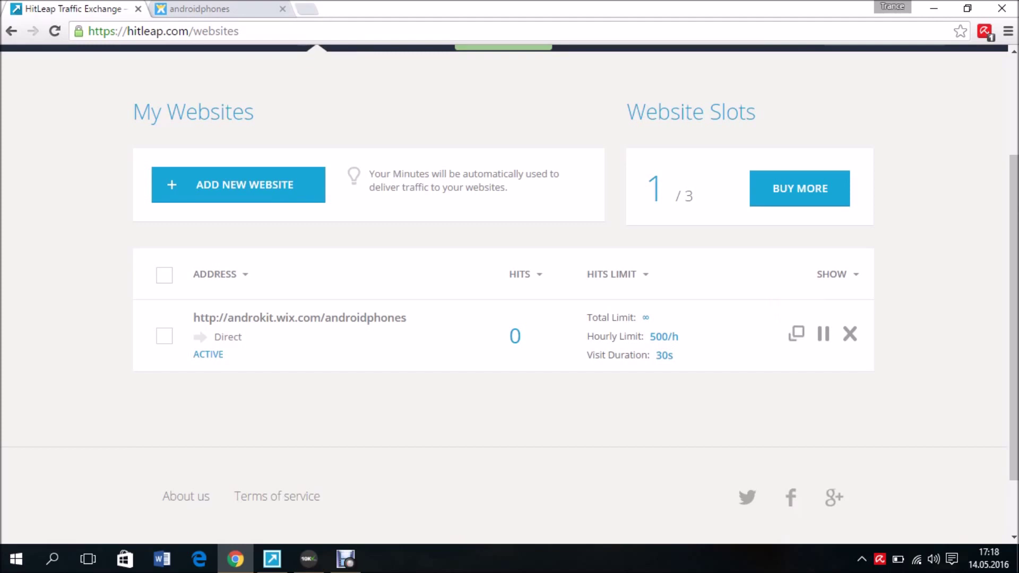
left_click(796, 333)
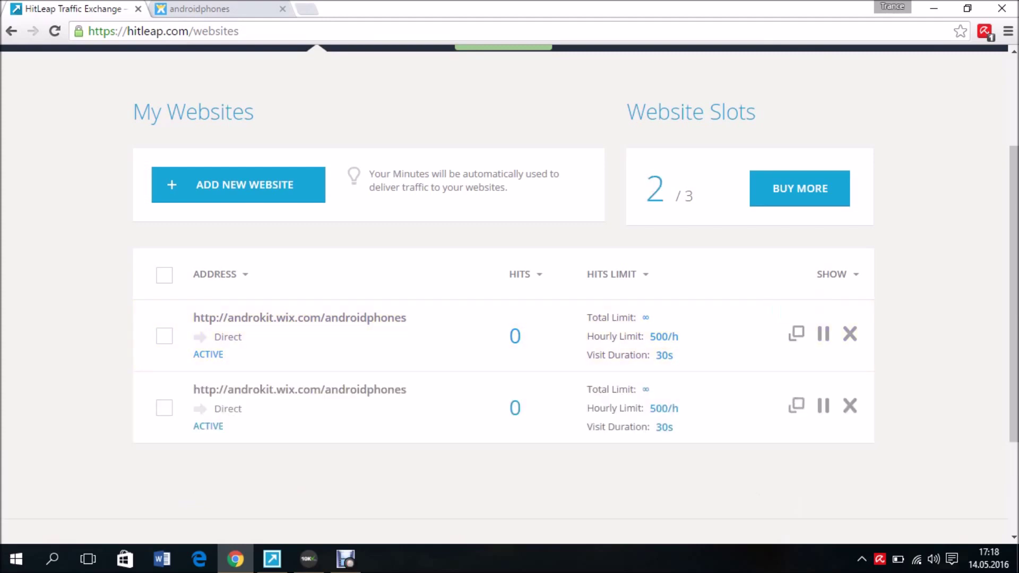
left_click(796, 333)
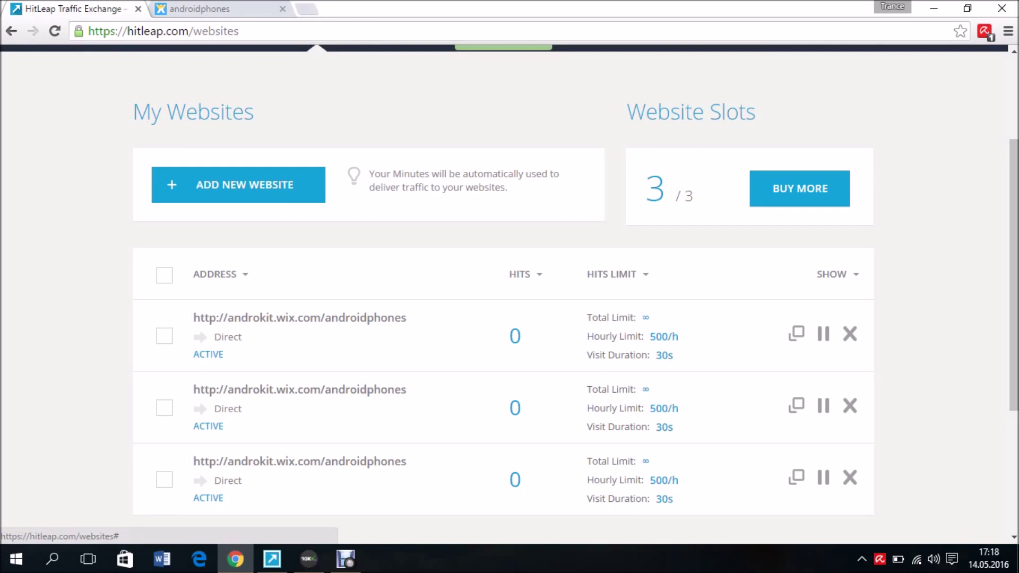
View the prices for buying extra website slots and close the offer
left_click(799, 188)
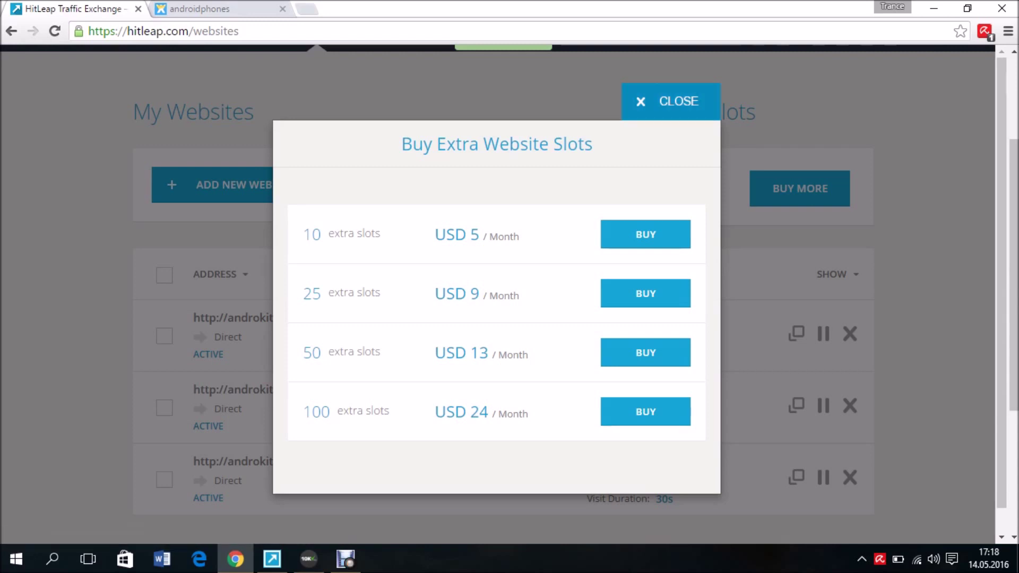
key("Escape")
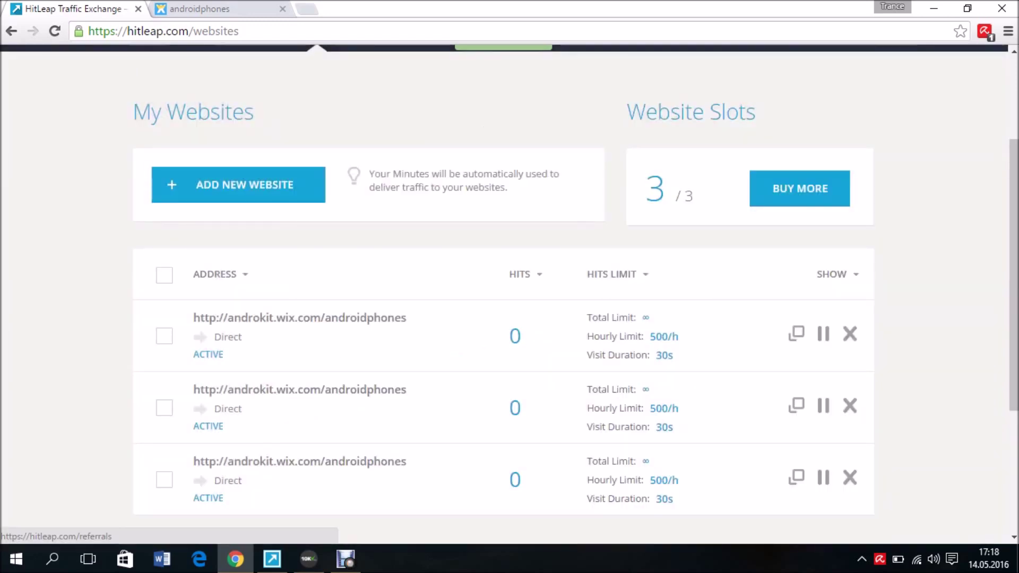
Open the Referrals page and examine the commissions, referral statistics, referral links and list of referred users
scroll(509, 292, "up", 3)
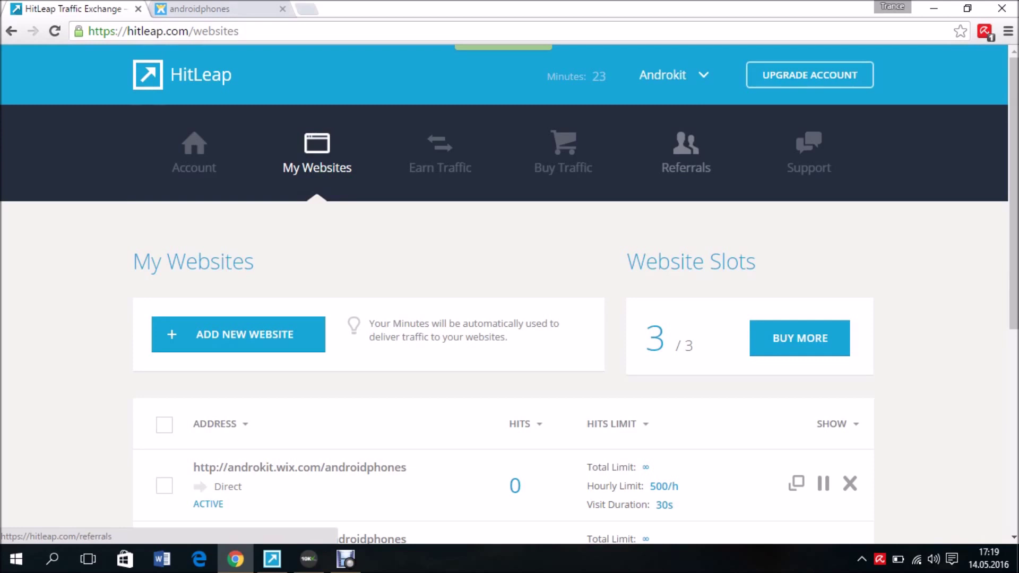
left_click(685, 154)
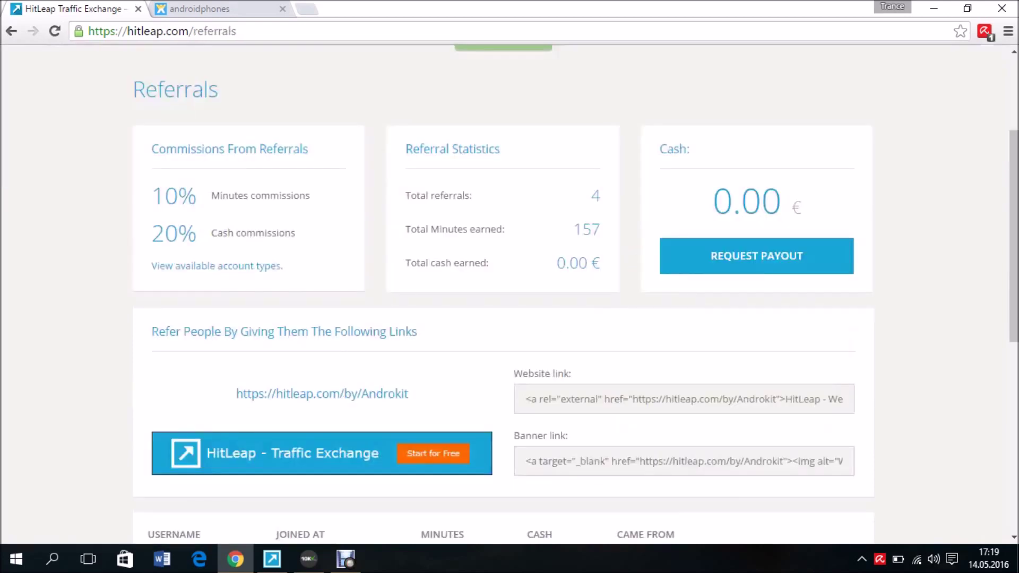
scroll(509, 292, "down", 5)
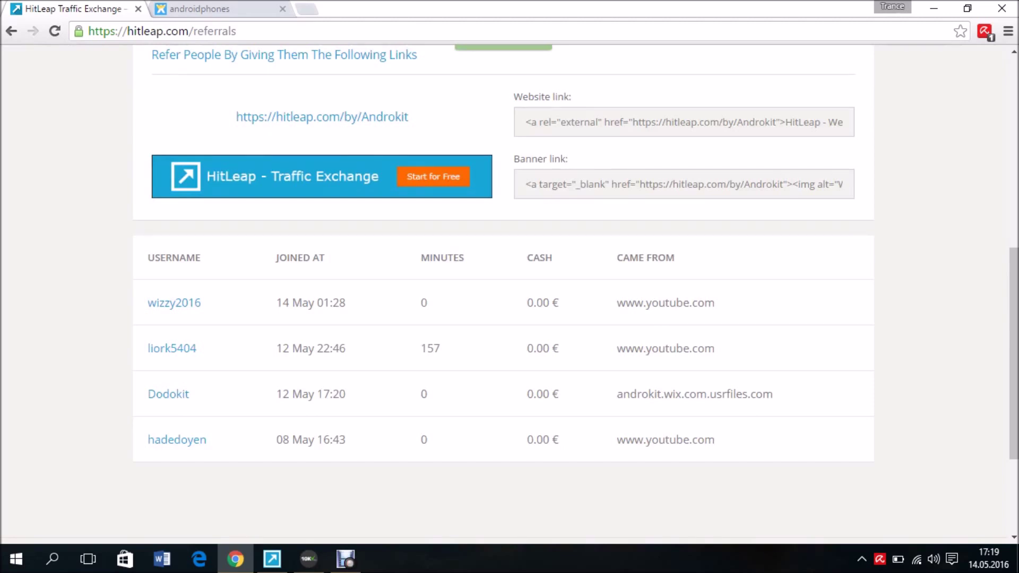
scroll(509, 292, "up", 8)
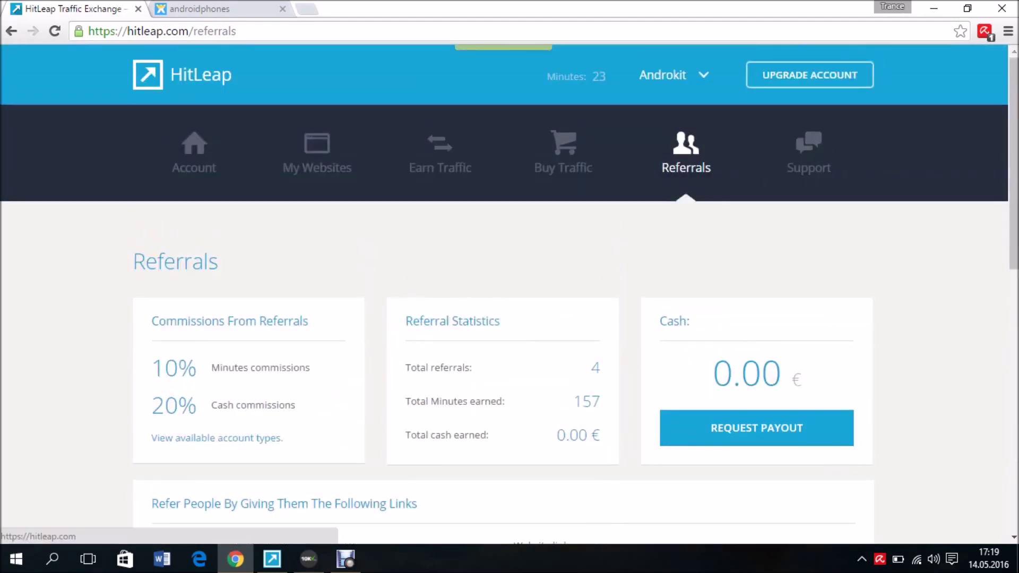
Open the Account page to check the Minutes balance and bring up the HitLeap Viewer window
key("F5")
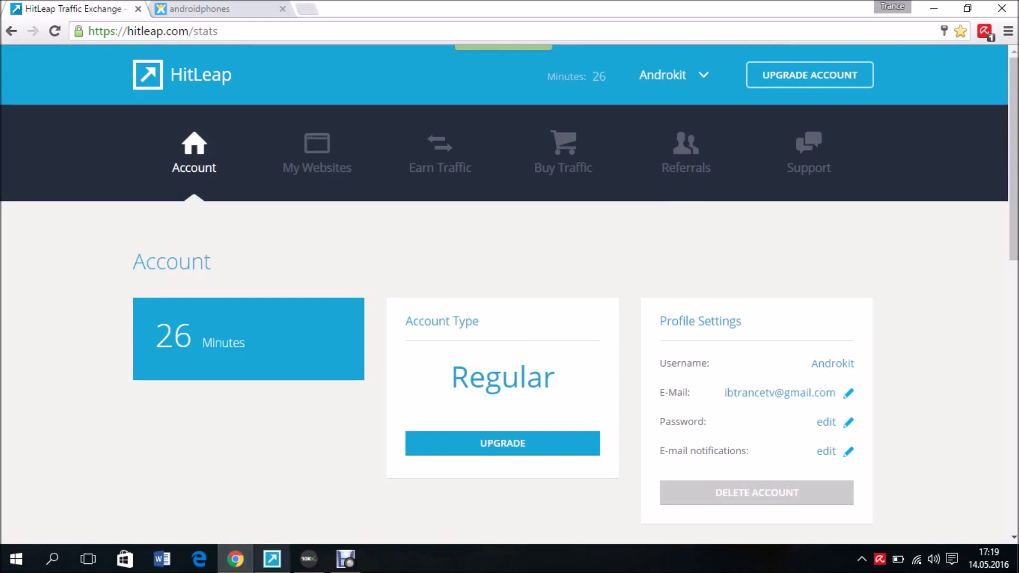
key("alt+Tab")
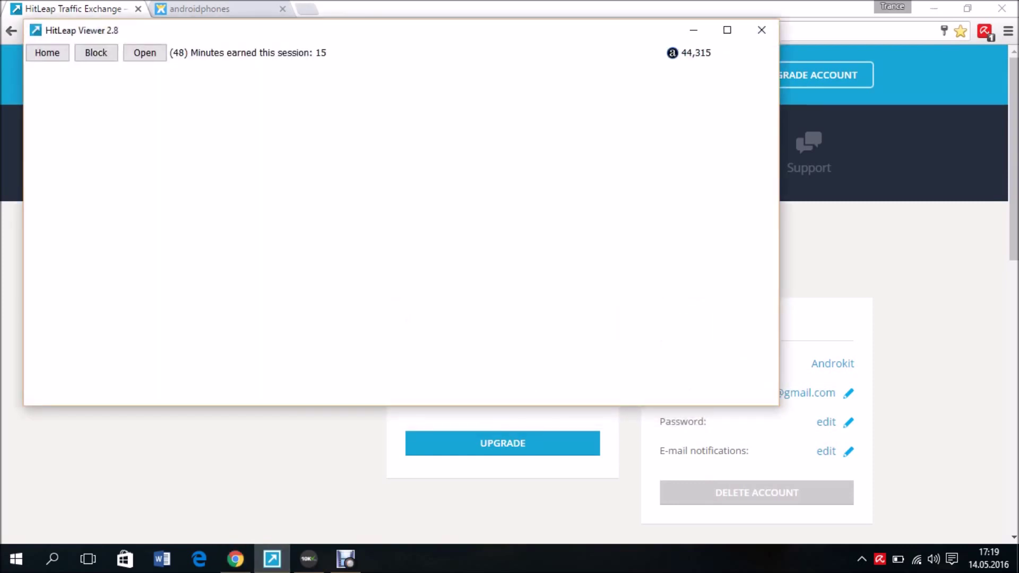